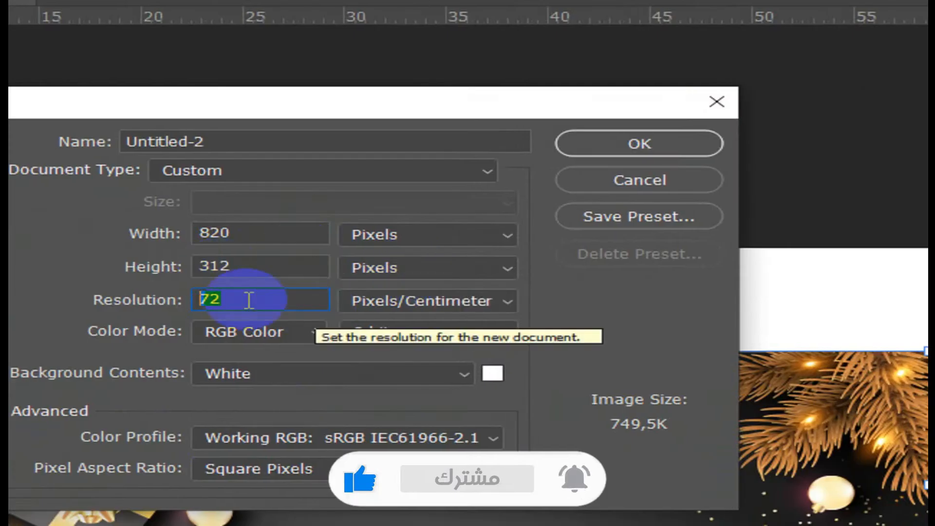
Step: Create an 820 by 312 pixel RGB document at 72 pixels/centimeter and align the gift-box image with the canvas's right end
{"action": "left_click", "coordinate": [648, 144]}
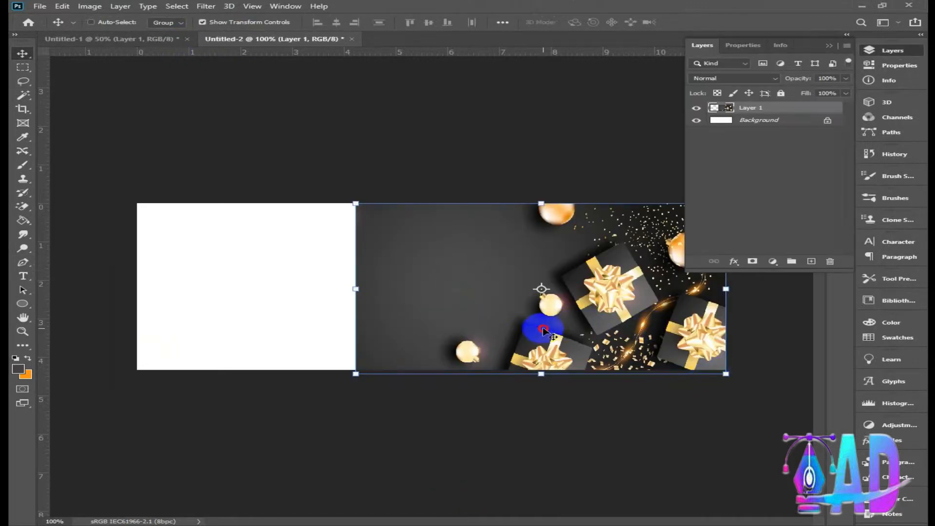
{"action": "left_click_drag", "start_coordinate": [587, 291], "coordinate": [604, 302]}
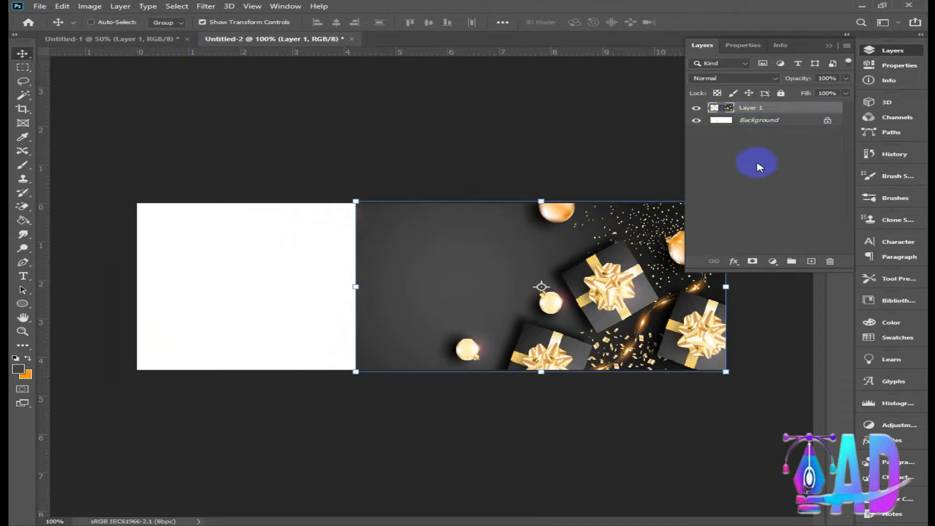
Step: Add a new layer above the gift-box image and use 424242 as the foreground color
{"action": "left_click", "coordinate": [811, 262]}
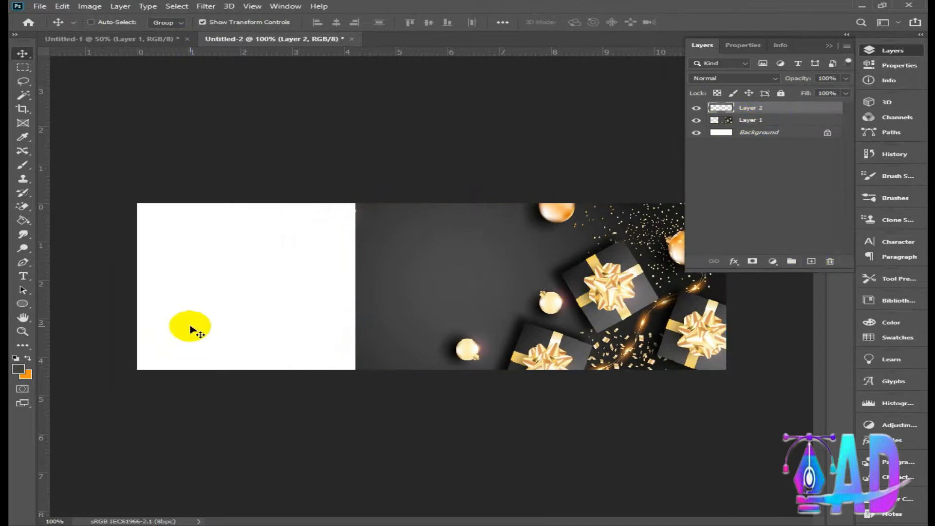
{"action": "left_click", "coordinate": [18, 371]}
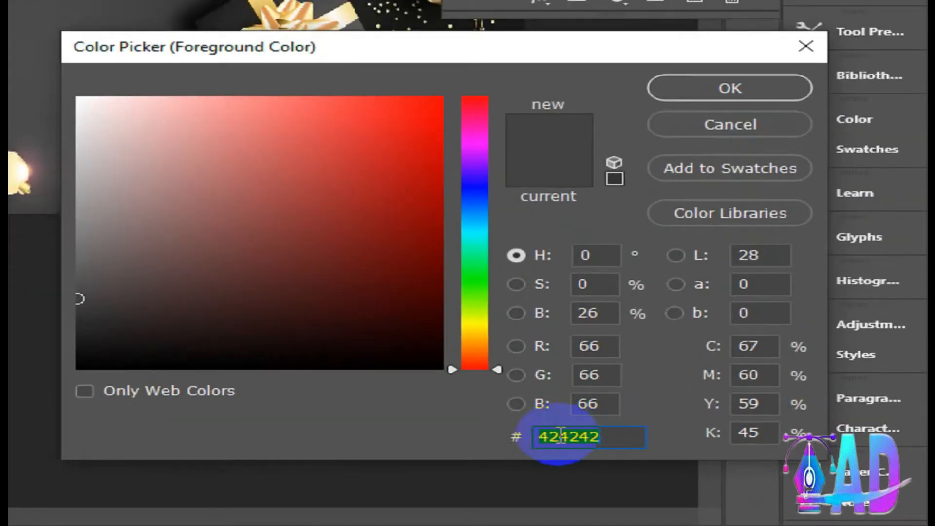
{"action": "left_click", "coordinate": [729, 88]}
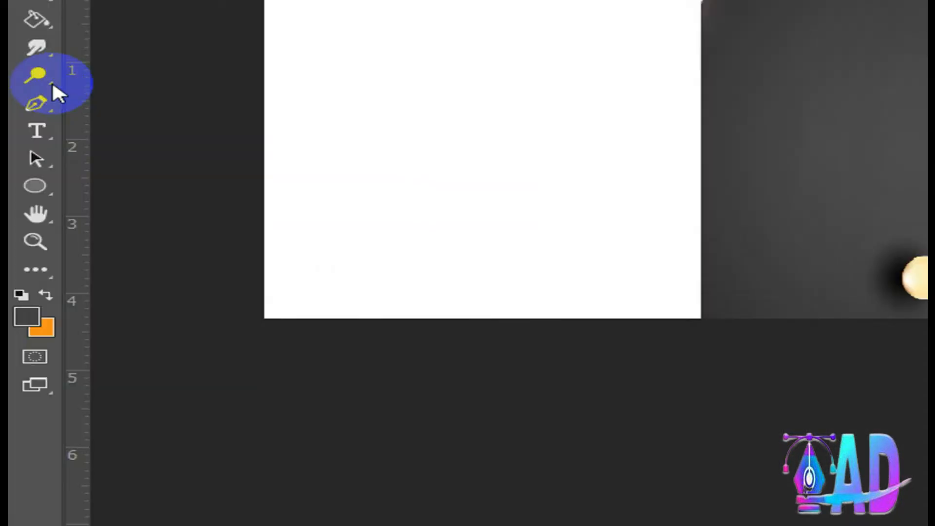
Step: With the Pen tool, start a wavy path at the canvas's upper edge and run it down the white area through two curved anchors
{"action": "right_click", "coordinate": [42, 105]}
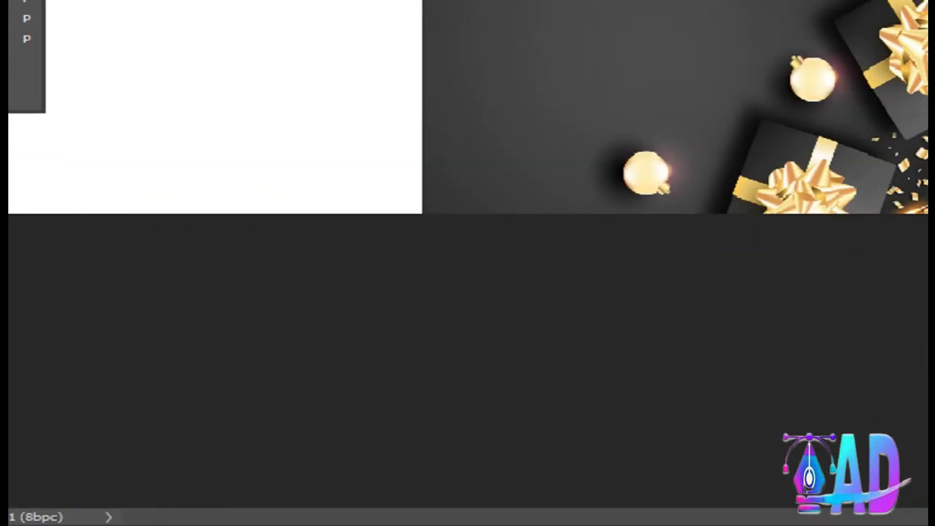
{"action": "left_click", "coordinate": [686, 477]}
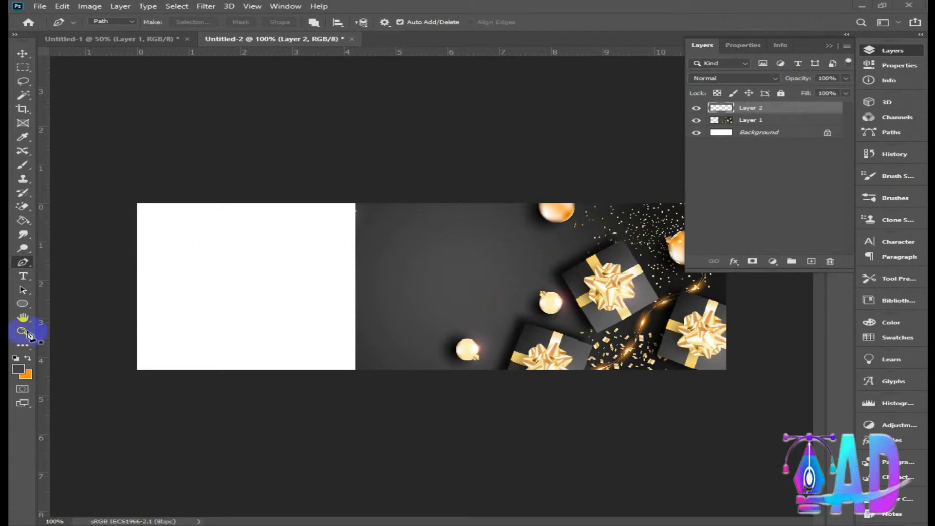
{"action": "left_click", "coordinate": [23, 331]}
{"action": "left_click", "coordinate": [261, 320]}
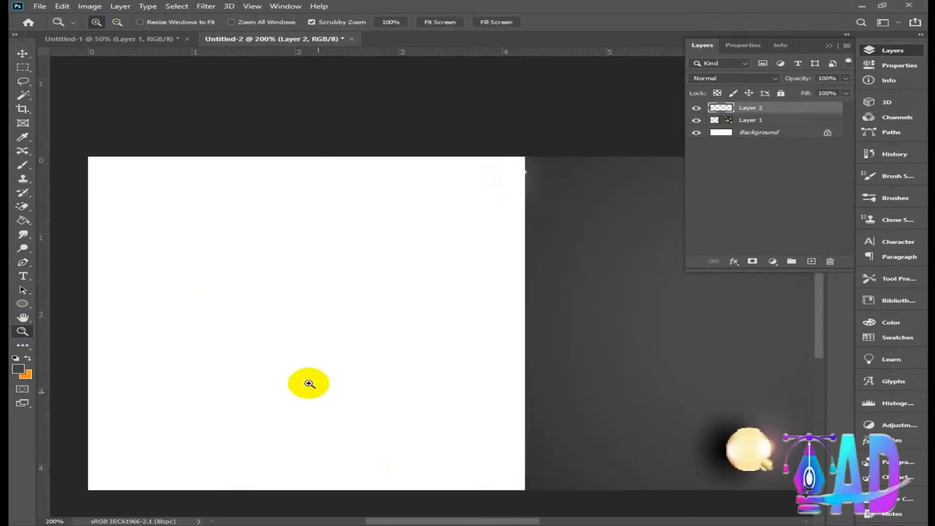
{"action": "left_click_drag", "start_coordinate": [492, 520], "coordinate": [471, 520]}
{"action": "scroll", "coordinate": [469, 361], "scroll_direction": "down", "scroll_amount": 2}
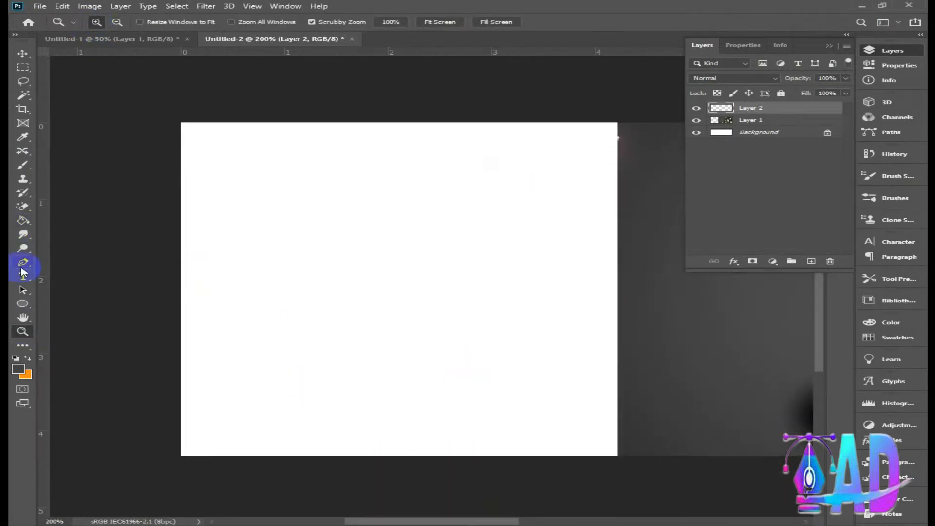
{"action": "left_click", "coordinate": [23, 262]}
{"action": "left_click", "coordinate": [311, 123]}
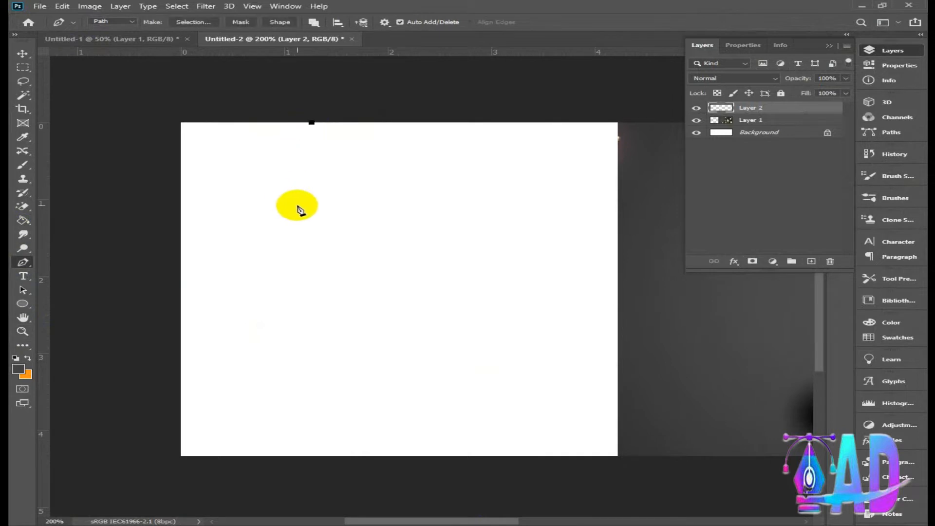
{"action": "left_click_drag", "start_coordinate": [310, 216], "coordinate": [351, 285]}
{"action": "left_click_drag", "start_coordinate": [355, 345], "coordinate": [329, 415]}
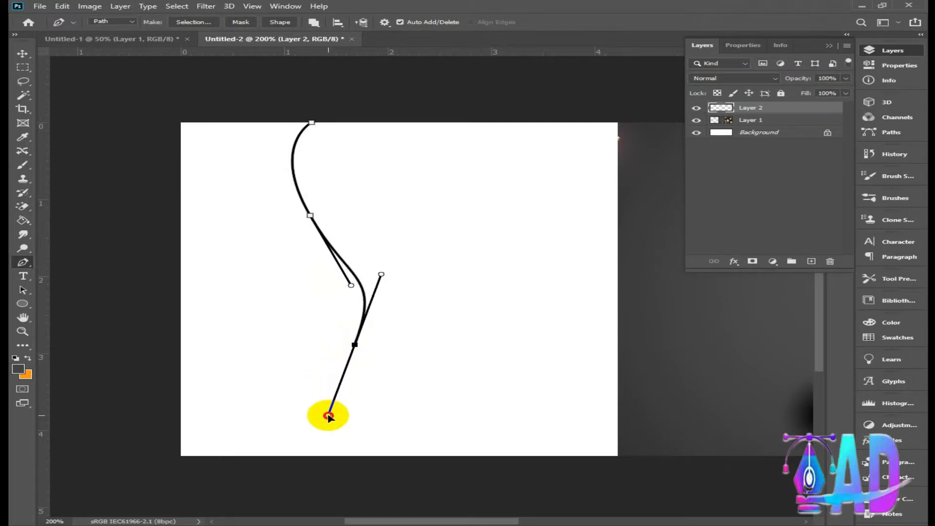
Step: Smooth the wavy path by repositioning its lowest anchor and reshaping the curve handles of both curved anchors
{"action": "left_click_drag", "start_coordinate": [355, 344], "coordinate": [350, 369]}
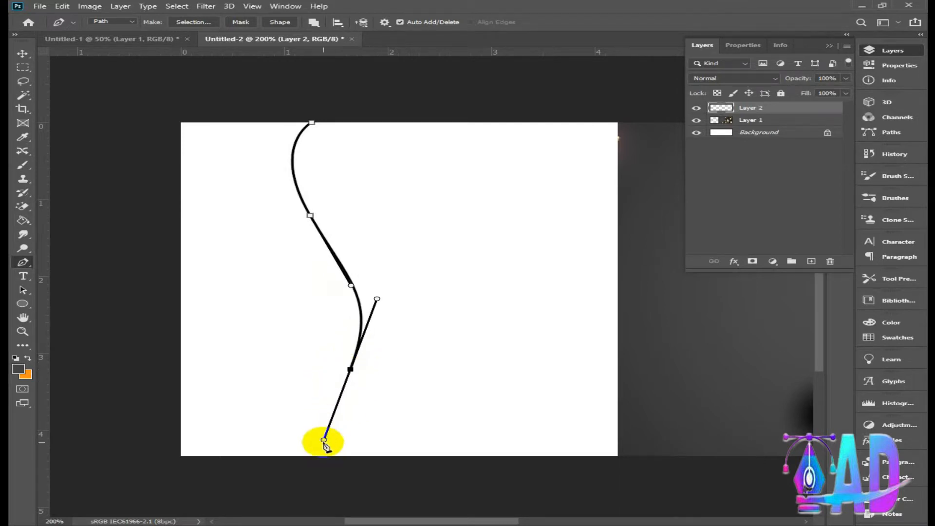
{"action": "mouse_move", "coordinate": [324, 441]}
{"action": "left_mouse_down"}
{"action": "mouse_move", "coordinate": [313, 448]}
{"action": "mouse_move", "coordinate": [326, 439]}
{"action": "left_mouse_up"}
{"action": "left_click_drag", "start_coordinate": [376, 298], "coordinate": [355, 277]}
{"action": "left_click_drag", "start_coordinate": [274, 144], "coordinate": [276, 174]}
{"action": "left_click_drag", "start_coordinate": [379, 265], "coordinate": [392, 288]}
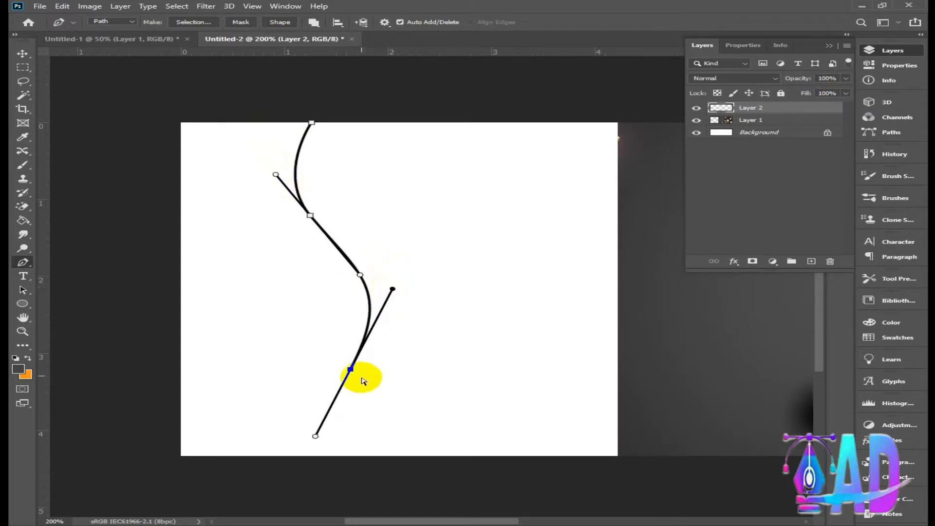
{"action": "left_click_drag", "start_coordinate": [350, 371], "coordinate": [355, 382]}
{"action": "left_click_drag", "start_coordinate": [390, 311], "coordinate": [403, 298]}
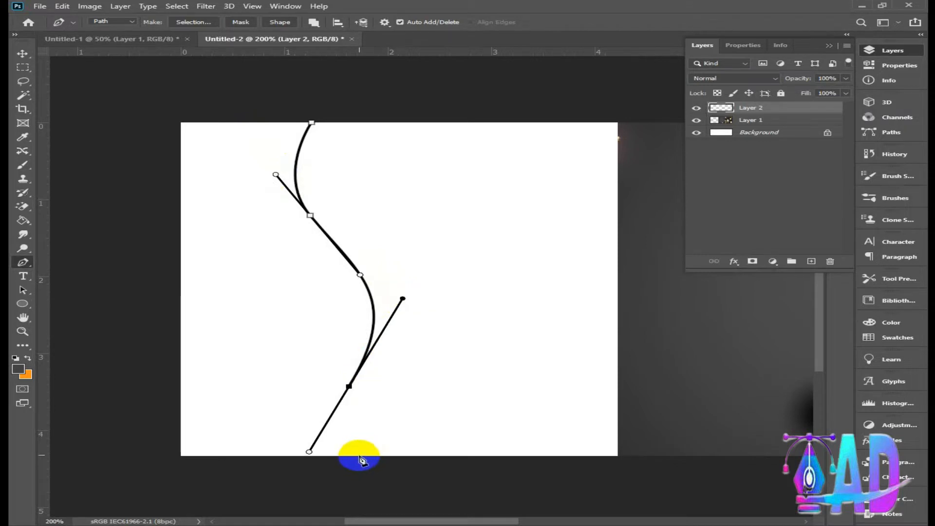
Step: Extend the wavy path past the canvas's lower edge and close it around the left part of the white area
{"action": "left_click", "coordinate": [365, 457]}
{"action": "left_click_drag", "start_coordinate": [367, 463], "coordinate": [370, 476]}
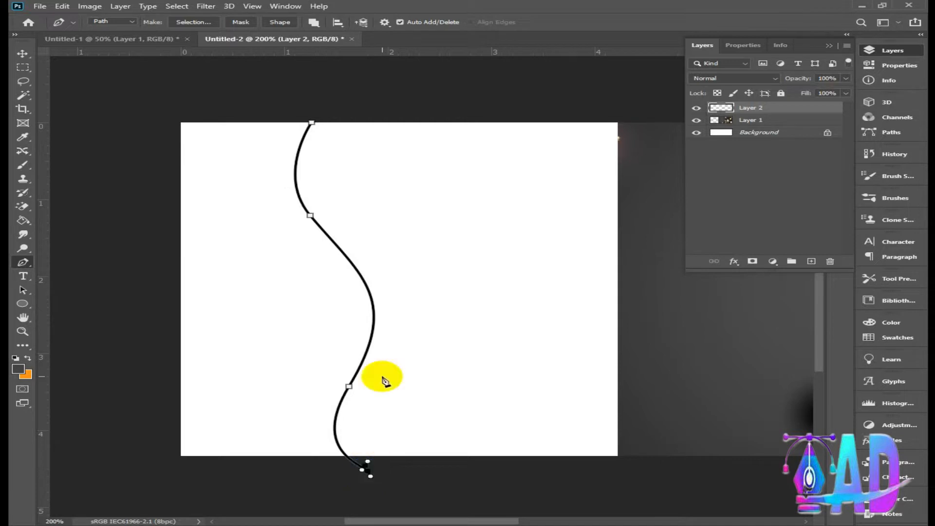
{"action": "left_click", "coordinate": [156, 465]}
{"action": "left_click", "coordinate": [146, 100]}
{"action": "left_click", "coordinate": [313, 123]}
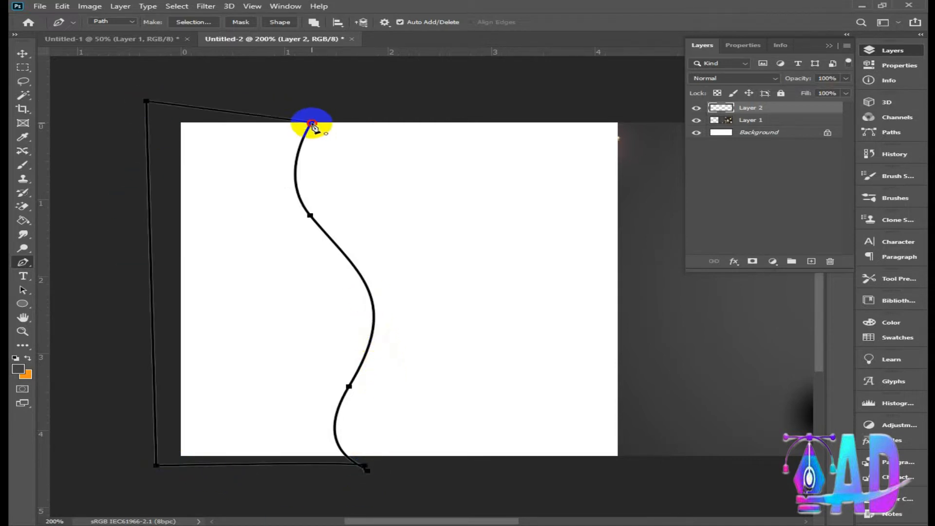
Step: Convert the closed path into a selection and fill it with the dark grey foreground color on the new layer
{"action": "right_click", "coordinate": [348, 257]}
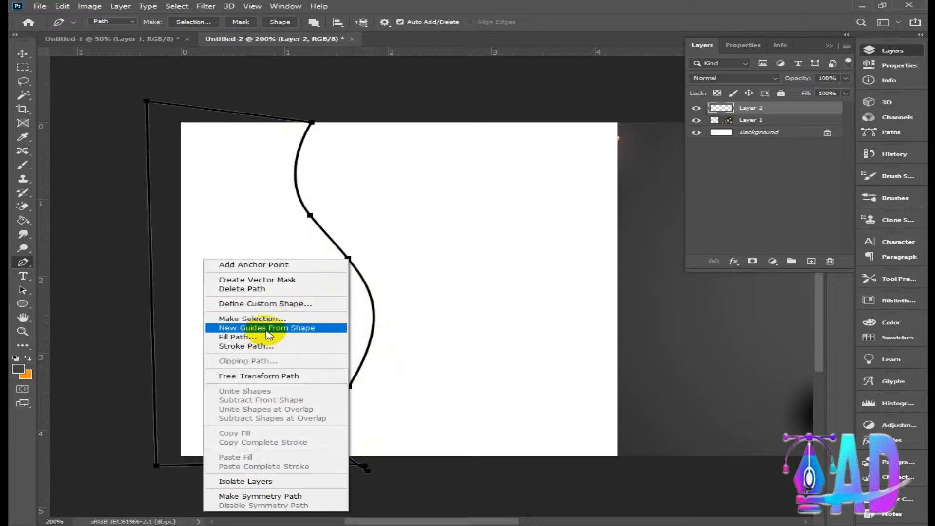
{"action": "left_click", "coordinate": [253, 319]}
{"action": "left_click", "coordinate": [501, 142]}
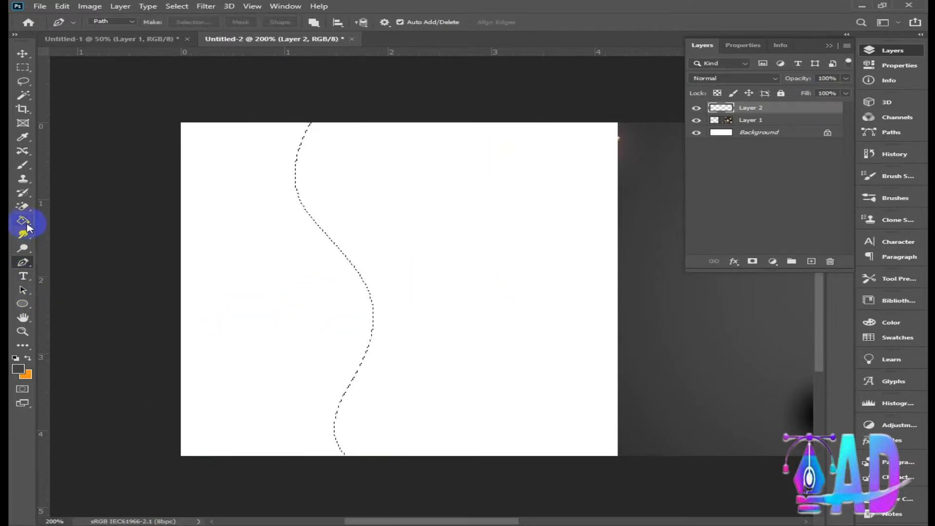
{"action": "left_click", "coordinate": [231, 263]}
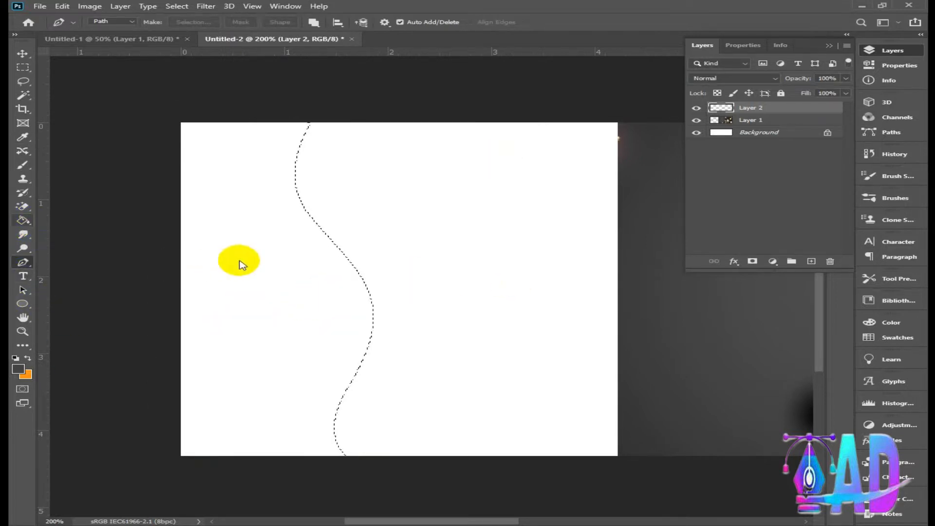
{"action": "key", "text": "g"}
{"action": "left_click", "coordinate": [273, 267]}
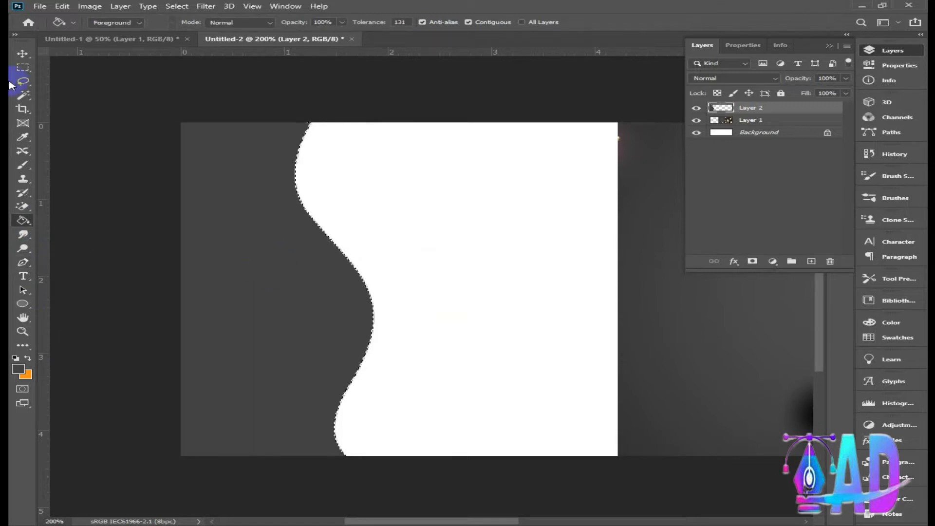
Step: Shift the dark wave shape flush with the canvas's left edge, stretch it to the full canvas height and clear the selection
{"action": "key", "text": "v"}
{"action": "mouse_move", "coordinate": [295, 263]}
{"action": "left_mouse_down"}
{"action": "mouse_move", "coordinate": [329, 262]}
{"action": "mouse_move", "coordinate": [292, 259]}
{"action": "left_mouse_up"}
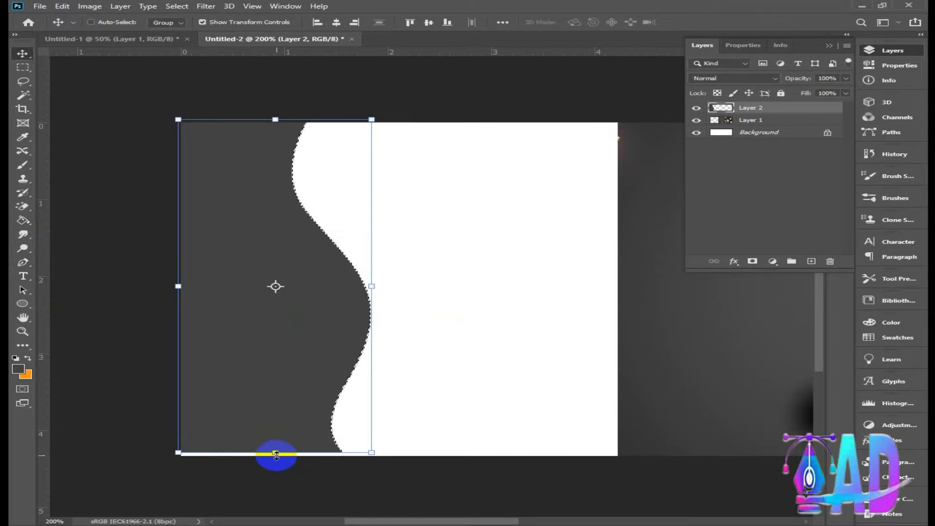
{"action": "left_click_drag", "start_coordinate": [276, 454], "coordinate": [273, 460]}
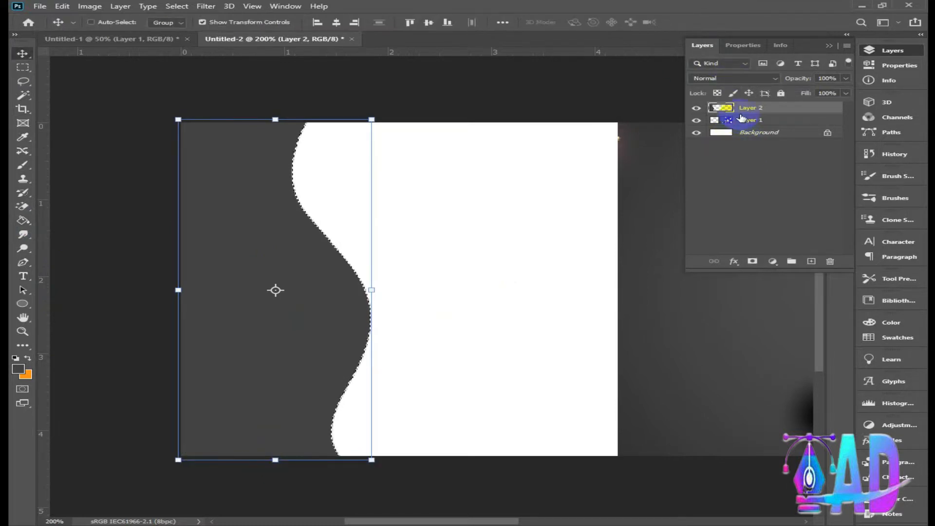
{"action": "key", "text": "ctrl+j"}
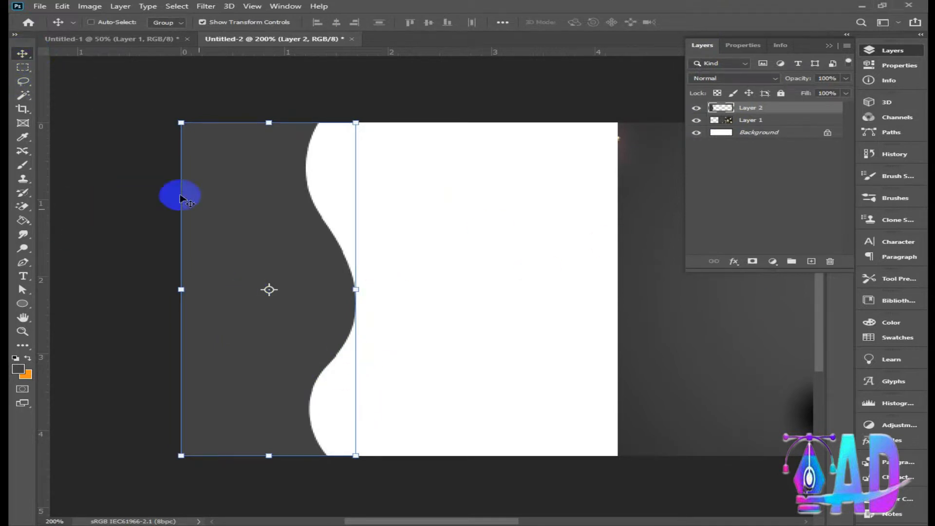
Step: Duplicate the wave layer, place the copy beneath the original in the layer order and move it beside the original
{"action": "key", "text": "ctrl+j"}
{"action": "left_click_drag", "start_coordinate": [344, 277], "coordinate": [432, 282]}
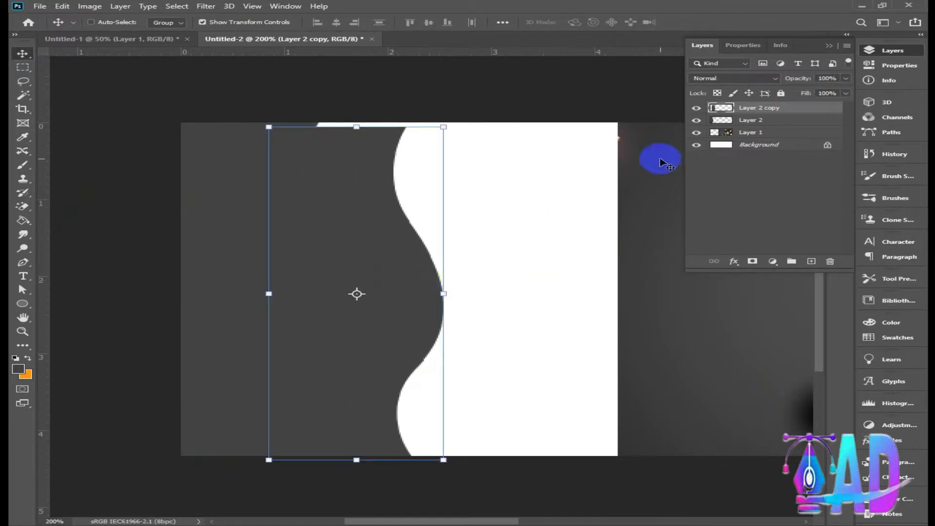
{"action": "left_click_drag", "start_coordinate": [794, 111], "coordinate": [794, 127]}
{"action": "left_click_drag", "start_coordinate": [406, 277], "coordinate": [489, 274]}
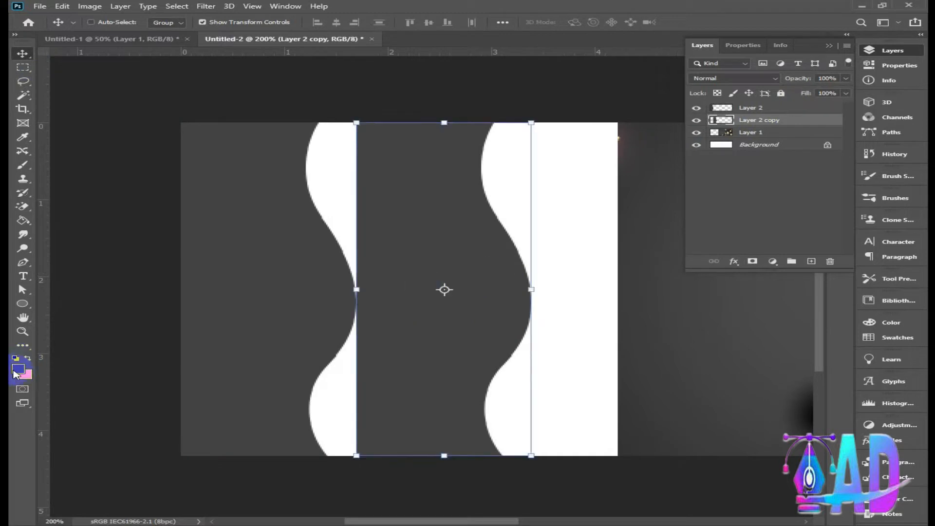
Step: Enter 2d2d2d as the hex value of the foreground color
{"action": "left_click", "coordinate": [18, 370]}
{"action": "left_click", "coordinate": [219, 448]}
{"action": "left_click", "coordinate": [753, 482]}
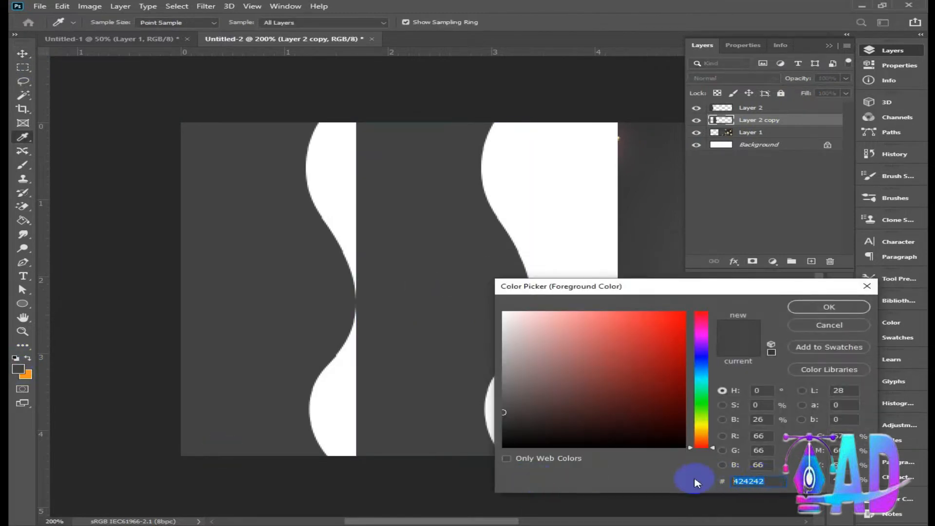
{"action": "type", "text": "2d2d2d"}
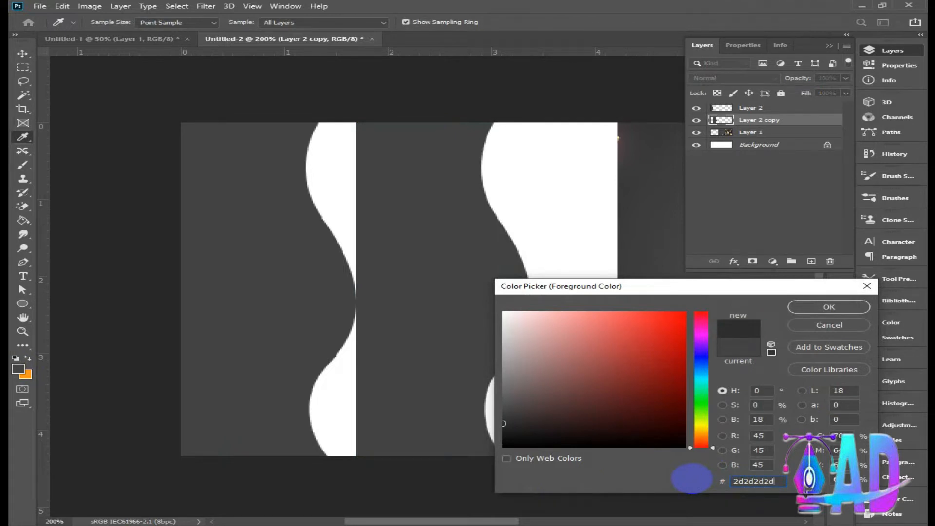
{"action": "left_click", "coordinate": [729, 481]}
{"action": "left_click", "coordinate": [457, 199]}
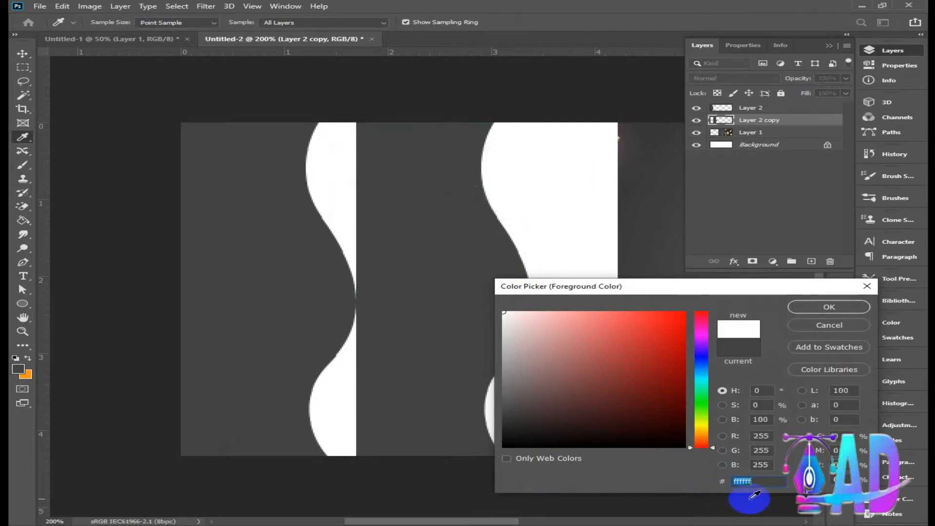
{"action": "type", "text": "db"}
{"action": "key", "text": "BackSpace"}
{"action": "key", "text": "BackSpace"}
{"action": "type", "text": "2b2b2b"}
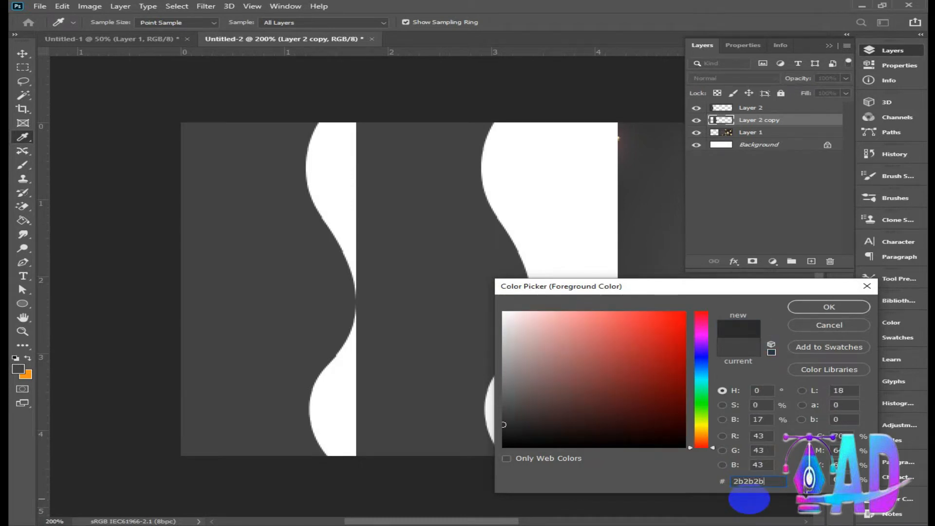
{"action": "key", "text": "BackSpace"}
{"action": "key", "text": "BackSpace"}
{"action": "key", "text": "BackSpace"}
{"action": "key", "text": "BackSpace"}
{"action": "key", "text": "BackSpace"}
{"action": "key", "text": "BackSpace"}
{"action": "type", "text": "2d2d2d"}
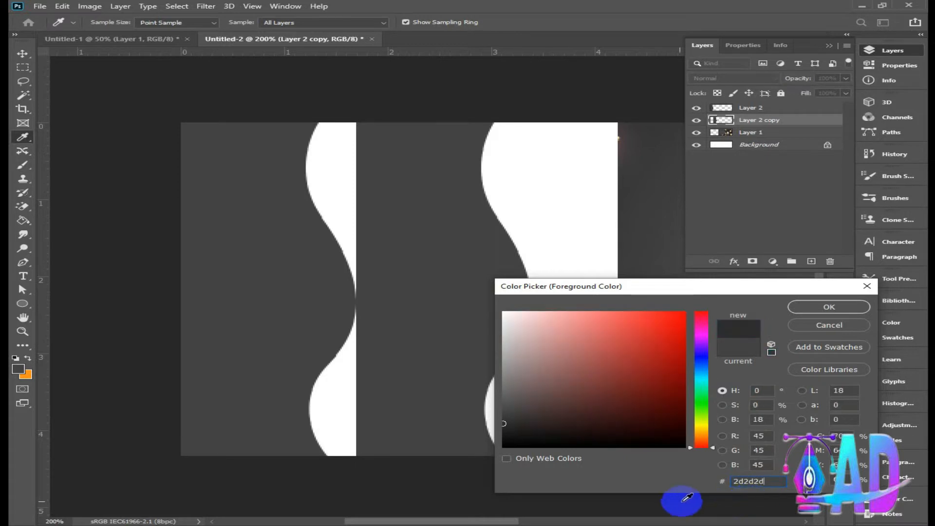
Step: Choose a mid grey of about 858585 as the foreground color and fill the copied wave with it
{"action": "left_click_drag", "start_coordinate": [504, 424], "coordinate": [508, 392]}
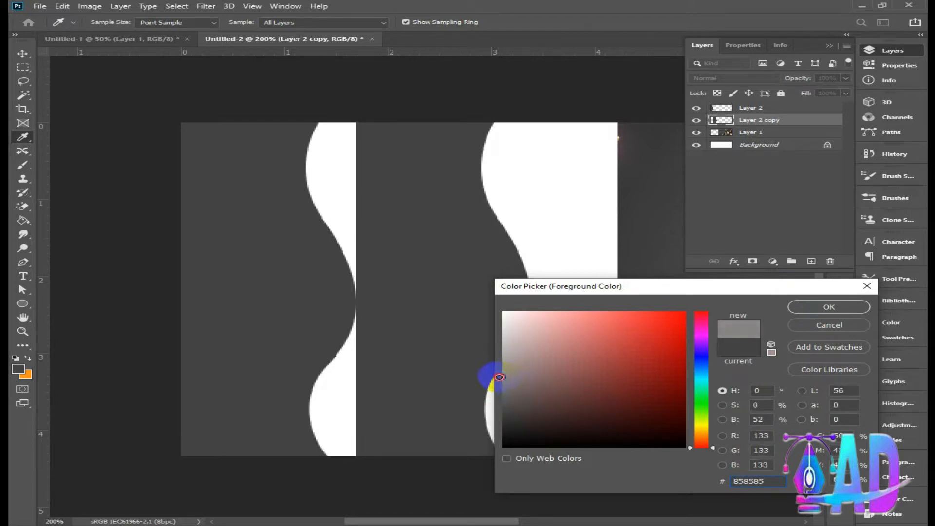
{"action": "key", "text": "Return"}
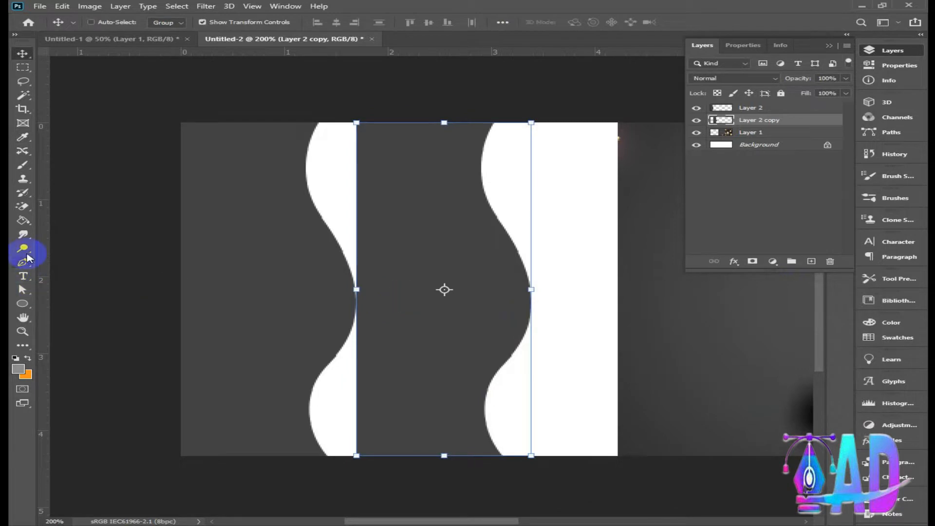
{"action": "left_click", "coordinate": [23, 220]}
{"action": "left_click", "coordinate": [451, 265]}
Step: Slide the grey wave copy behind the dark wave, then rotate and stretch it so an uneven grey band shows along the dark edge
{"action": "left_click", "coordinate": [22, 52]}
{"action": "left_click_drag", "start_coordinate": [456, 251], "coordinate": [271, 234]}
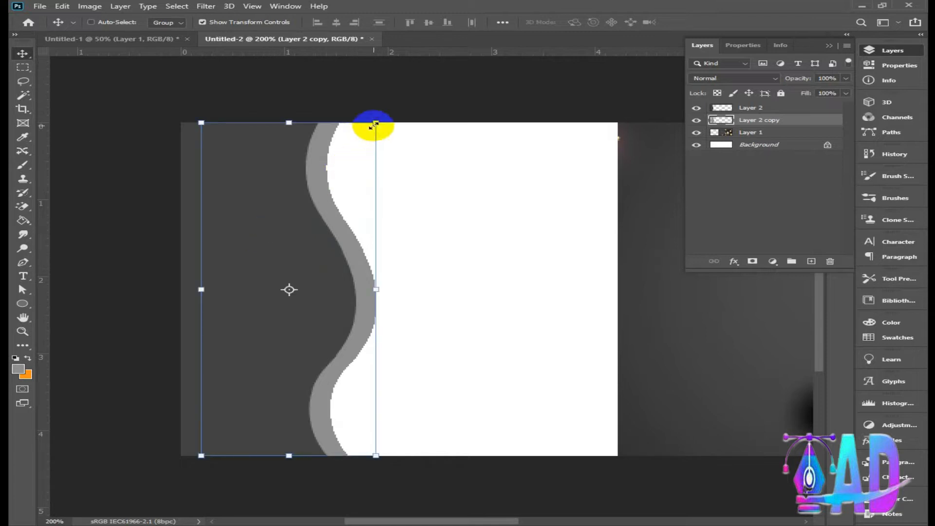
{"action": "left_click_drag", "start_coordinate": [386, 119], "coordinate": [404, 132]}
{"action": "left_click_drag", "start_coordinate": [304, 123], "coordinate": [303, 118]}
{"action": "left_click_drag", "start_coordinate": [375, 295], "coordinate": [371, 291]}
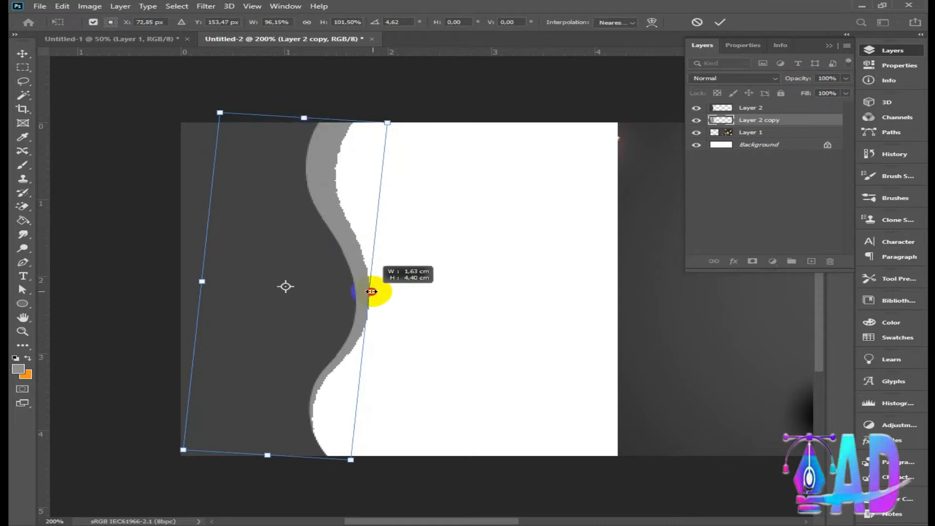
{"action": "left_click_drag", "start_coordinate": [265, 455], "coordinate": [265, 462]}
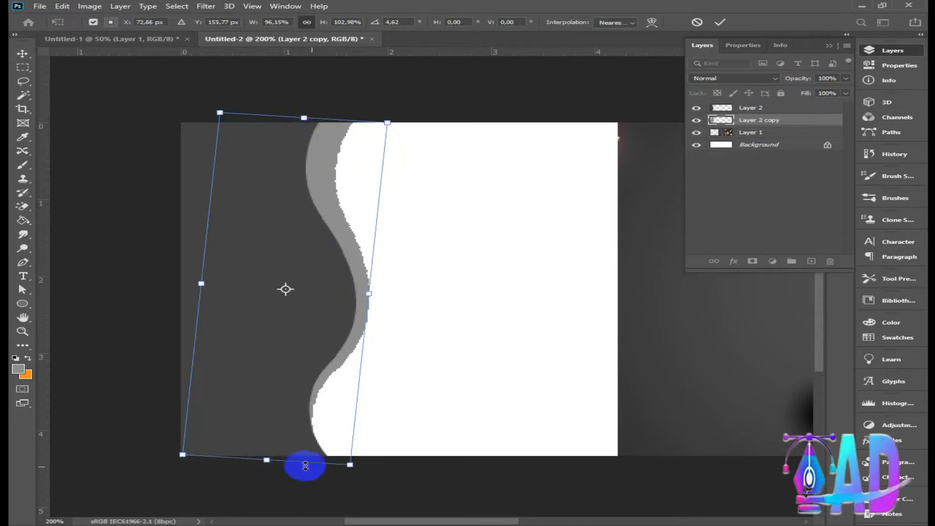
{"action": "left_click_drag", "start_coordinate": [350, 465], "coordinate": [355, 473]}
{"action": "left_click_drag", "start_coordinate": [372, 298], "coordinate": [368, 298]}
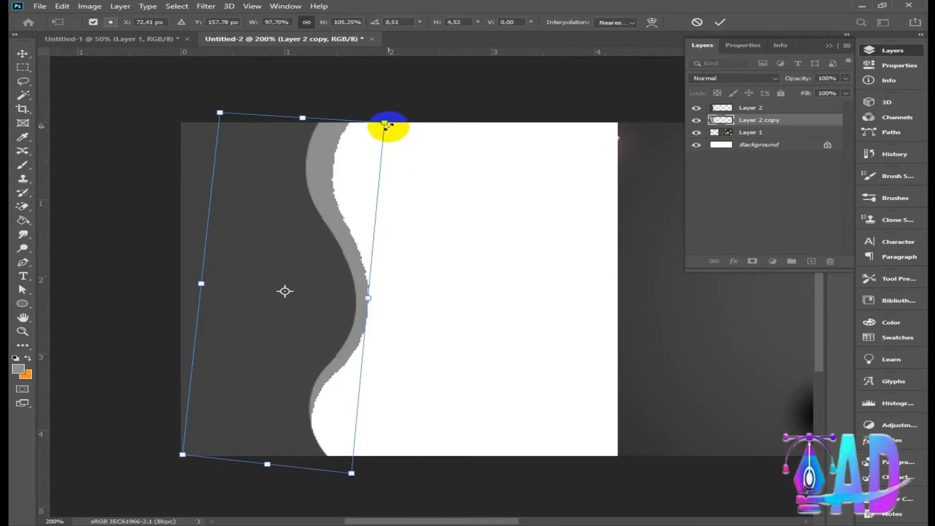
{"action": "left_click_drag", "start_coordinate": [384, 126], "coordinate": [377, 122]}
Step: Shift both wave shapes slightly further toward the canvas's left edge
{"action": "left_click", "coordinate": [23, 332]}
{"action": "left_click", "coordinate": [117, 22]}
{"action": "left_click", "coordinate": [498, 287]}
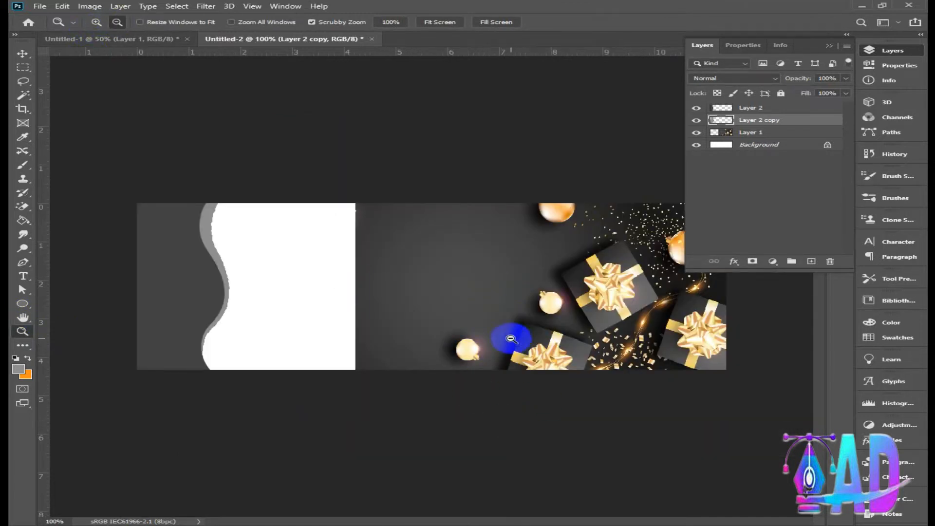
{"action": "left_click", "coordinate": [22, 53]}
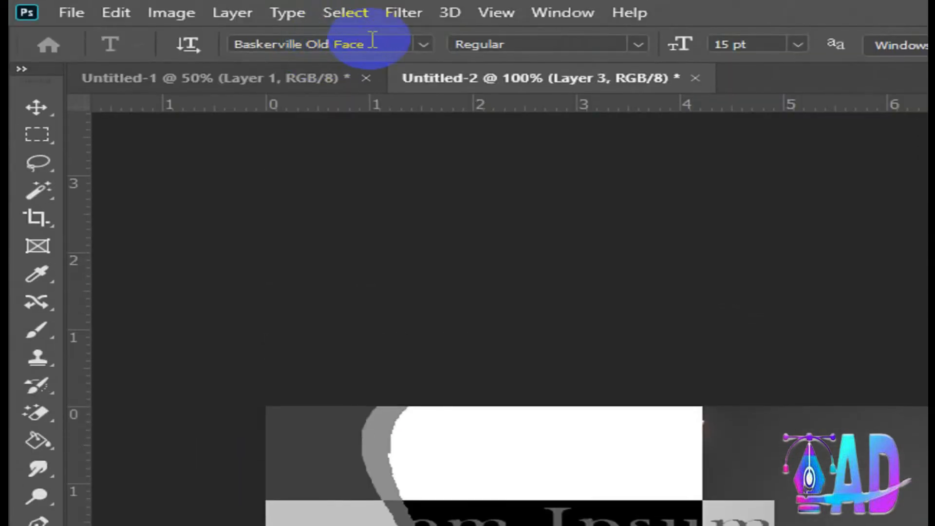
{"action": "left_click", "coordinate": [245, 42]}
{"action": "left_click", "coordinate": [280, 41]}
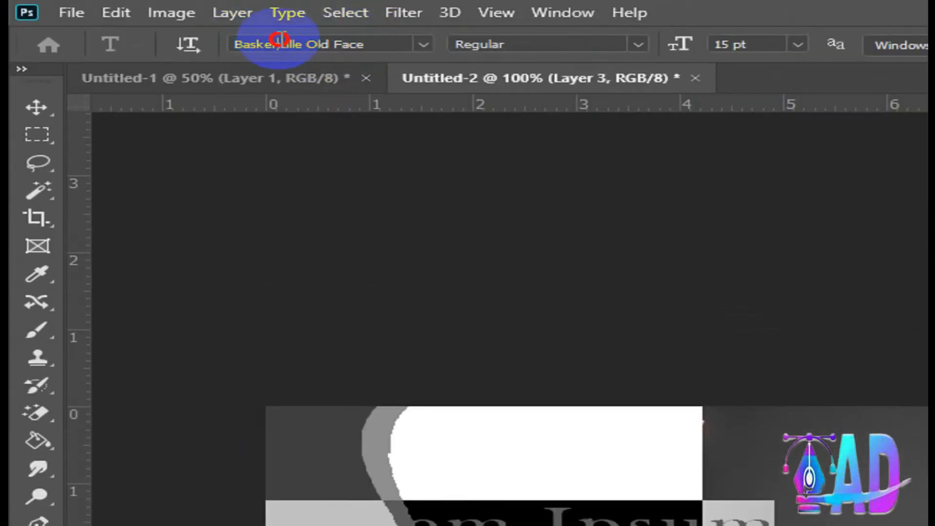
{"action": "double_click", "coordinate": [280, 41]}
{"action": "left_click", "coordinate": [350, 40]}
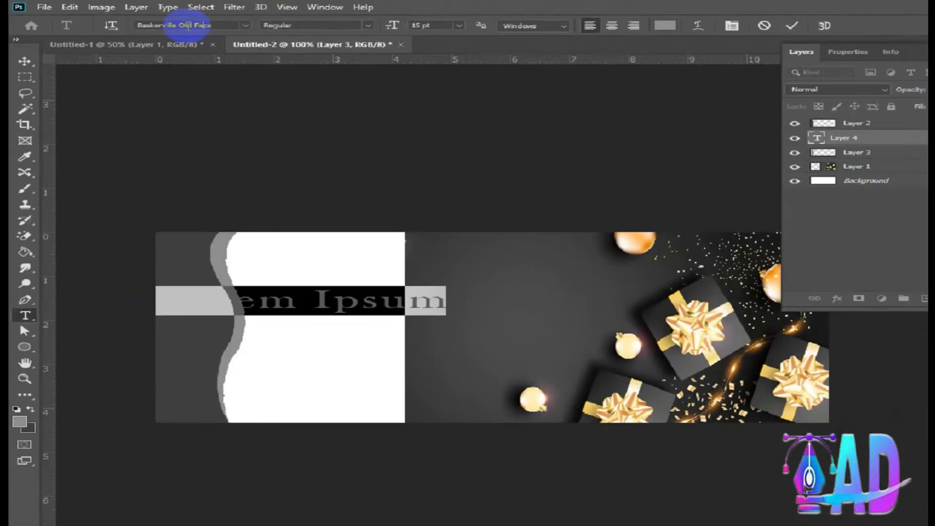
{"action": "type", "text": "B"}
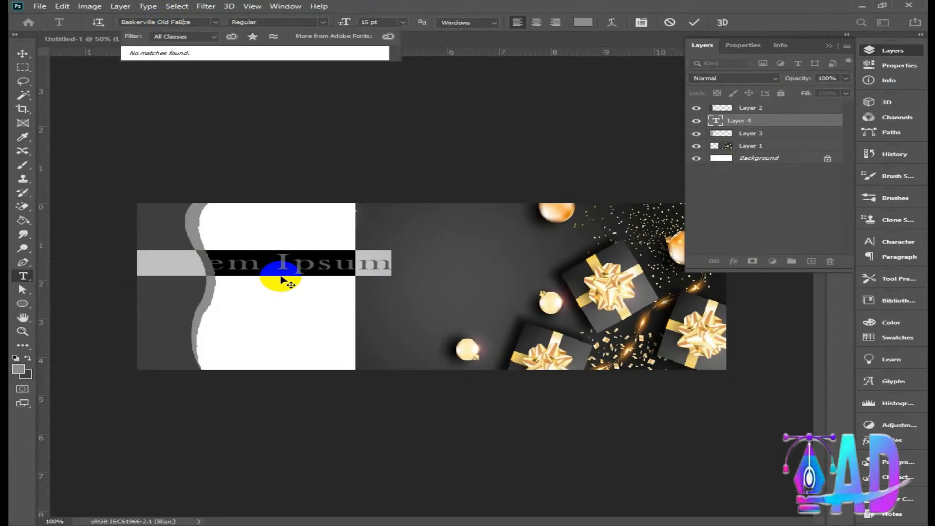
Step: Replace the placeholder text with BLACK, move it onto the white area beside the waves and scale it down to about 12 pt
{"action": "triple_click", "coordinate": [292, 263]}
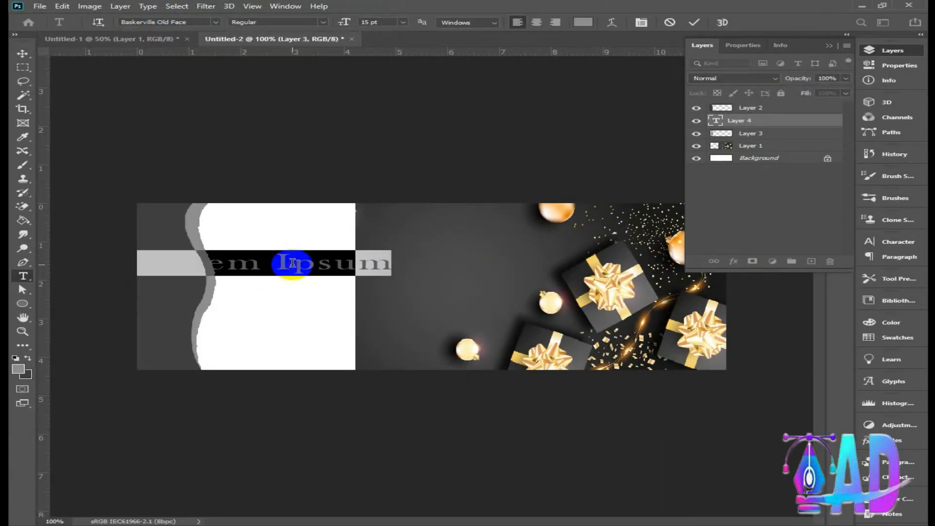
{"action": "key", "text": "BackSpace"}
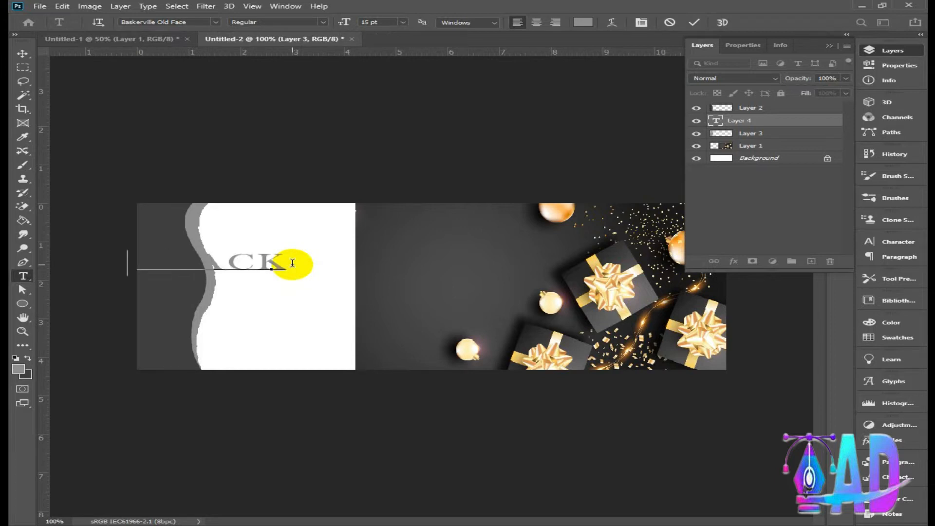
{"action": "left_click", "coordinate": [22, 53]}
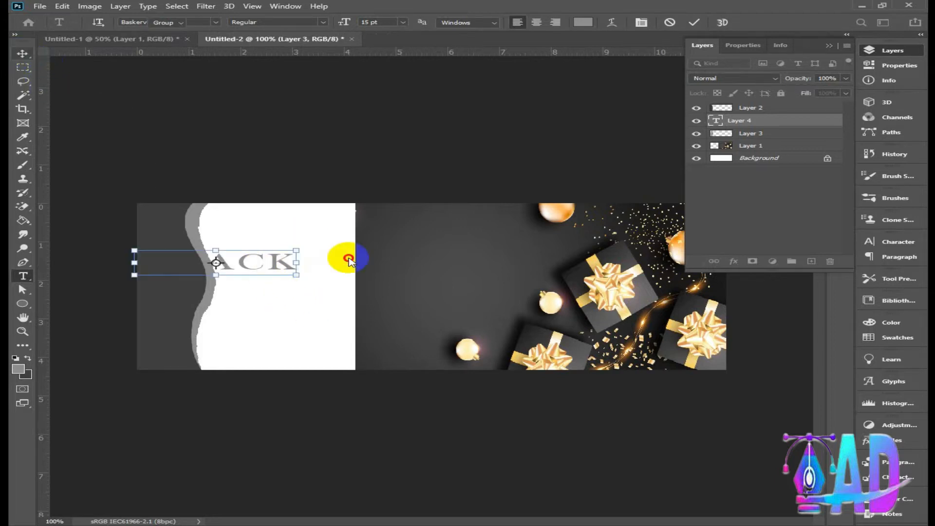
{"action": "left_click_drag", "start_coordinate": [237, 263], "coordinate": [311, 256]}
{"action": "left_click_drag", "start_coordinate": [369, 257], "coordinate": [337, 256]}
{"action": "key", "text": "Return"}
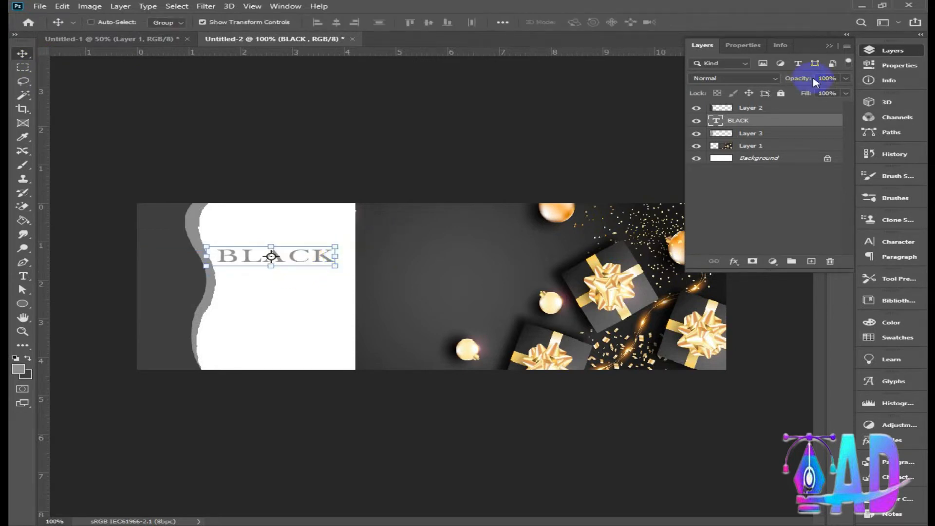
Step: Recolor the BLACK text with a dark grey sampled from the background image
{"action": "key", "text": "t"}
{"action": "left_click", "coordinate": [298, 259]}
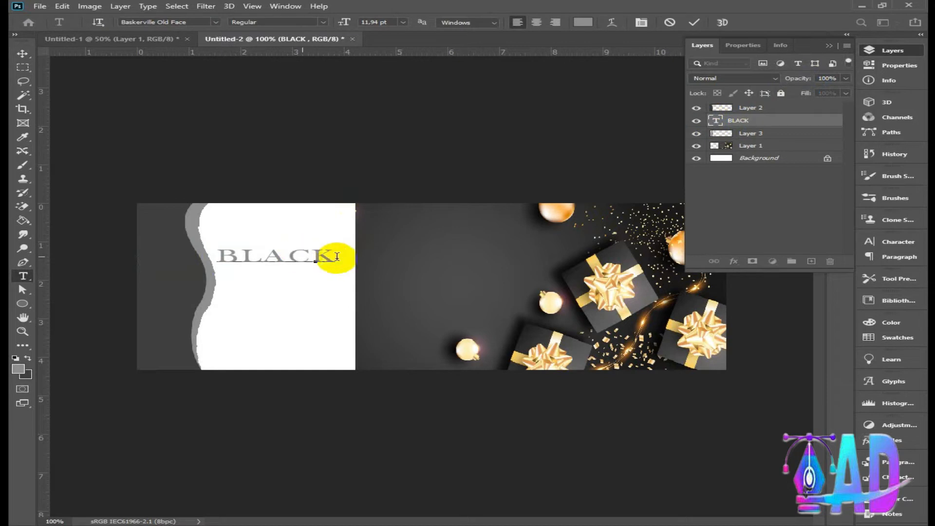
{"action": "left_click_drag", "start_coordinate": [337, 255], "coordinate": [226, 259]}
{"action": "left_click", "coordinate": [584, 23]}
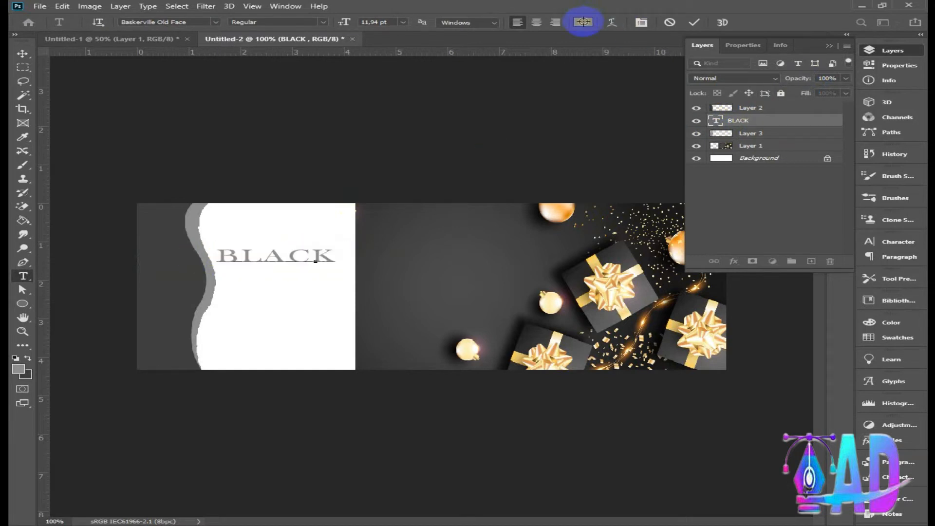
{"action": "left_click", "coordinate": [415, 290]}
{"action": "left_click", "coordinate": [798, 308]}
{"action": "left_click", "coordinate": [25, 55]}
Step: Add the text FRIDAY in 15 pt Baskerville Old Face beneath BLACK and move it onto the white area
{"action": "left_click", "coordinate": [22, 276]}
{"action": "left_click", "coordinate": [246, 299]}
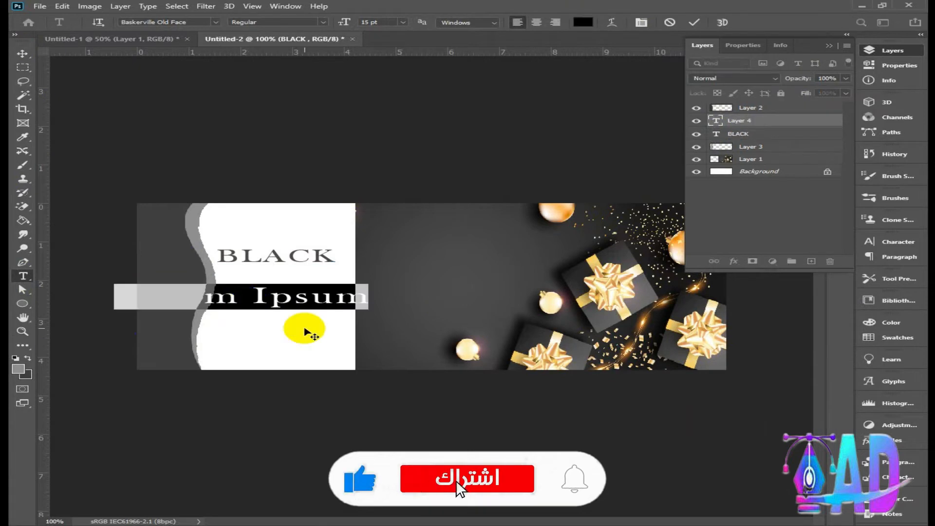
{"action": "key", "text": "BackSpace"}
{"action": "type", "text": "FRIDAY"}
{"action": "left_click", "coordinate": [23, 53]}
{"action": "left_click_drag", "start_coordinate": [281, 299], "coordinate": [343, 298]}
Step: Recolor the FRIDAY text dark grey (454545)
{"action": "double_click", "coordinate": [271, 298]}
{"action": "left_click", "coordinate": [583, 22]}
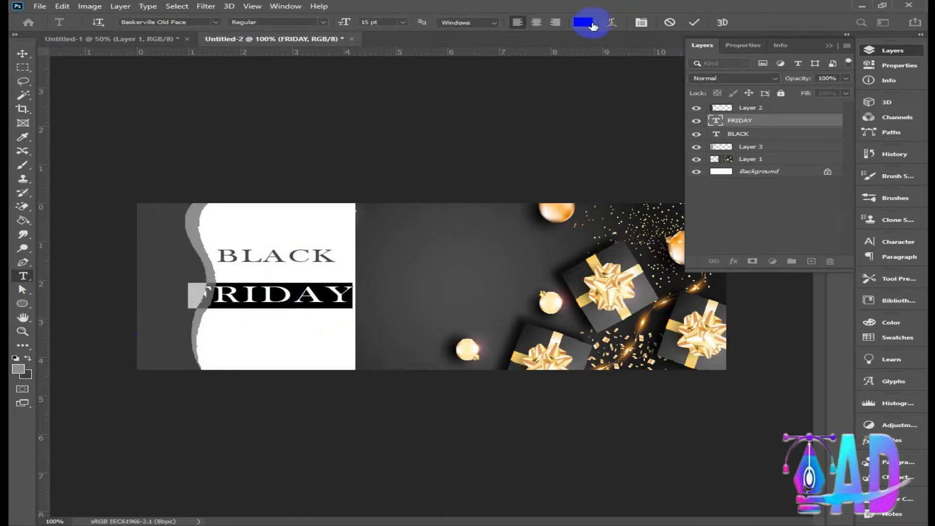
{"action": "left_click", "coordinate": [828, 307]}
{"action": "left_click", "coordinate": [23, 53]}
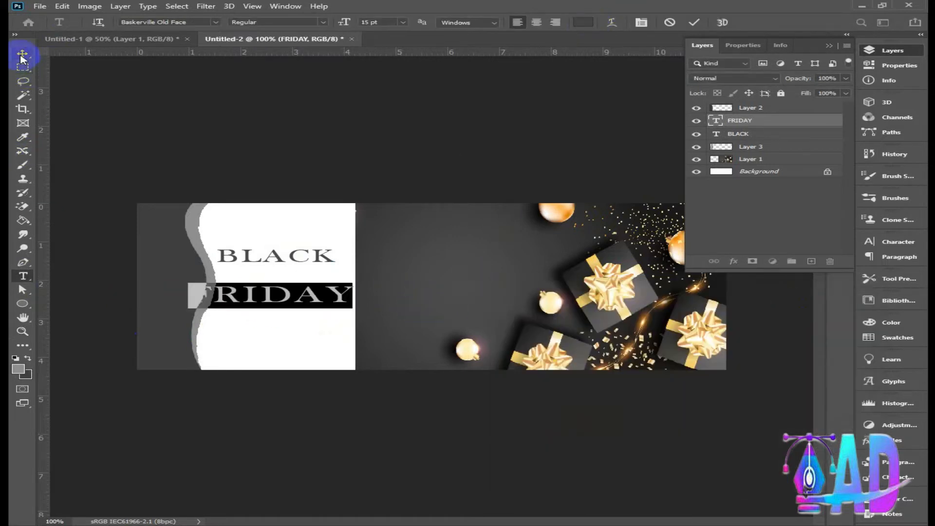
Step: Narrow the FRIDAY text to about 68% width and move both FRIDAY and BLACK onto the dark part of the background image
{"action": "left_click_drag", "start_coordinate": [351, 297], "coordinate": [473, 295]}
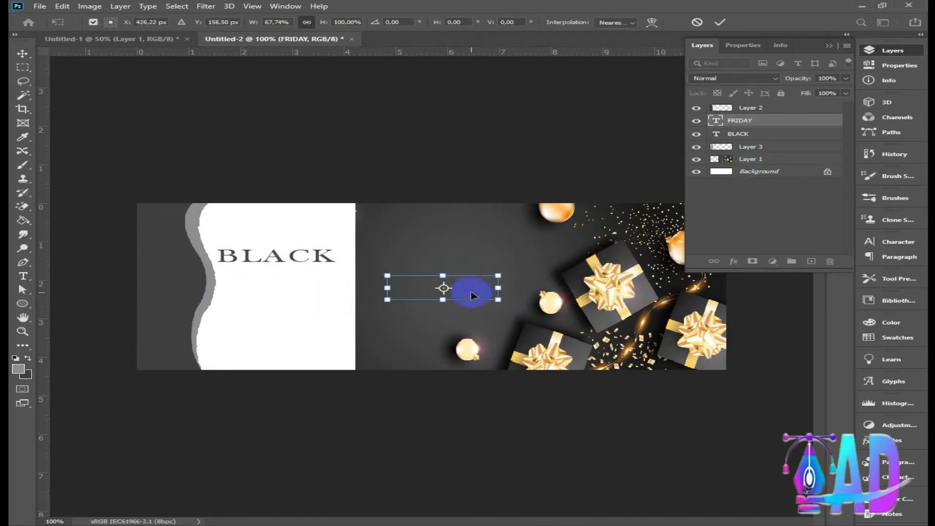
{"action": "left_click", "coordinate": [746, 136]}
{"action": "left_click", "coordinate": [273, 262]}
{"action": "left_click_drag", "start_coordinate": [287, 258], "coordinate": [428, 236]}
Step: Move FRIDAY back onto the white area, turn it vertical reading upward, enlarge it and place it at the white area's right edge
{"action": "left_click", "coordinate": [442, 286], "text": "ctrl"}
{"action": "left_click_drag", "start_coordinate": [442, 286], "coordinate": [284, 319]}
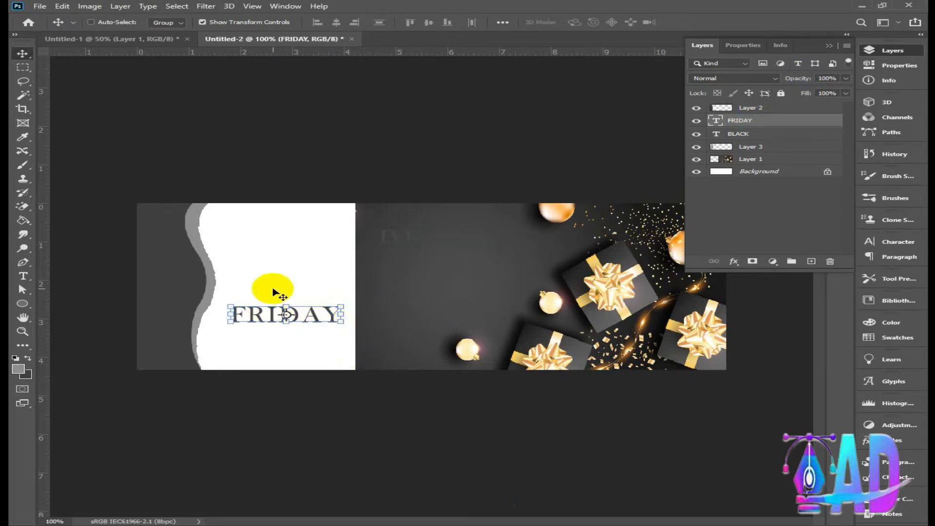
{"action": "left_click_drag", "start_coordinate": [293, 292], "coordinate": [372, 278]}
Step: Widen the vertical FRIDAY text and stretch it to the full canvas height against the edge of the background image
{"action": "left_click", "coordinate": [23, 331]}
{"action": "left_click", "coordinate": [313, 255]}
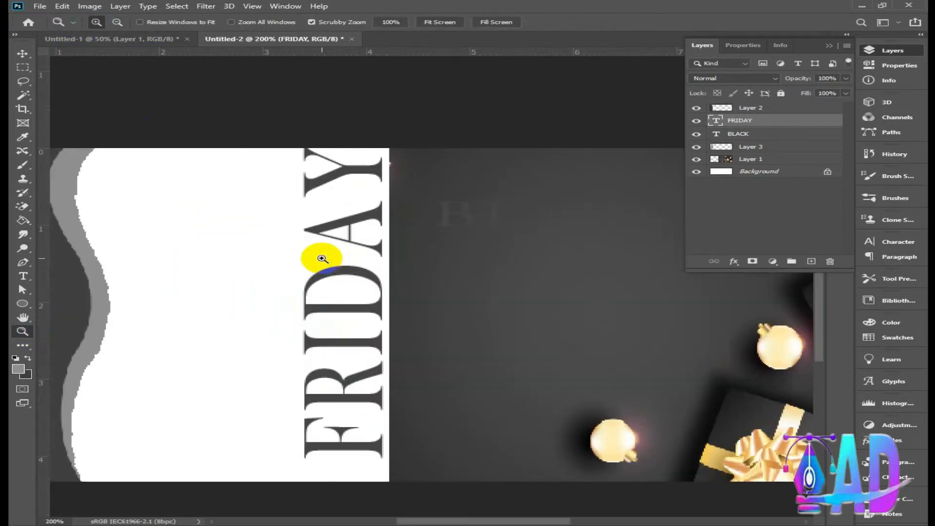
{"action": "left_click", "coordinate": [22, 53]}
{"action": "left_click_drag", "start_coordinate": [383, 308], "coordinate": [422, 302]}
{"action": "mouse_move", "coordinate": [353, 144]}
{"action": "left_mouse_down"}
{"action": "mouse_move", "coordinate": [344, 140]}
{"action": "mouse_move", "coordinate": [354, 148]}
{"action": "left_mouse_up"}
{"action": "left_click_drag", "start_coordinate": [353, 460], "coordinate": [353, 481]}
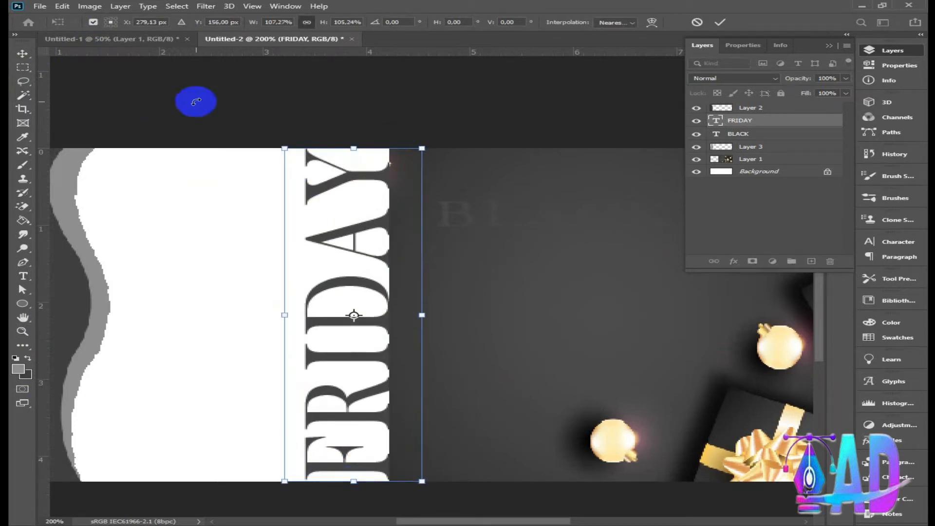
{"action": "left_click", "coordinate": [22, 53]}
Step: Move the BLACK text onto the white area, rotate it to read upward and set it alongside FRIDAY
{"action": "left_click", "coordinate": [744, 134]}
{"action": "left_click_drag", "start_coordinate": [526, 241], "coordinate": [246, 298]}
{"action": "left_click_drag", "start_coordinate": [359, 296], "coordinate": [272, 115]}
{"action": "left_click_drag", "start_coordinate": [229, 246], "coordinate": [279, 335]}
Step: Stretch the vertical BLACK text to the full canvas height, enlarge its width and fit it directly against FRIDAY
{"action": "left_click_drag", "start_coordinate": [277, 228], "coordinate": [278, 148]}
{"action": "left_click_drag", "start_coordinate": [235, 325], "coordinate": [214, 325]}
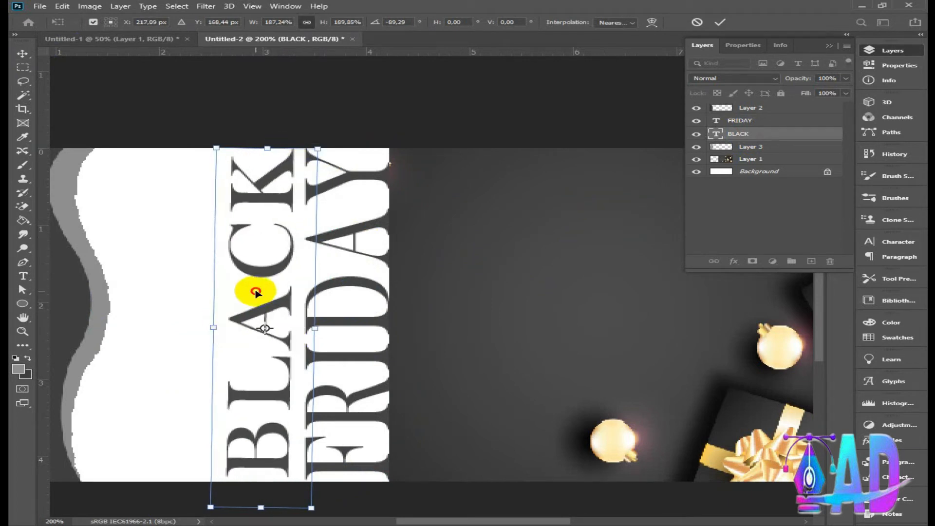
{"action": "left_click_drag", "start_coordinate": [255, 288], "coordinate": [352, 291]}
{"action": "left_click_drag", "start_coordinate": [306, 326], "coordinate": [287, 305]}
{"action": "left_click_drag", "start_coordinate": [267, 154], "coordinate": [267, 148]}
{"action": "left_click", "coordinate": [23, 331]}
{"action": "left_click", "coordinate": [117, 22]}
{"action": "left_click", "coordinate": [338, 296]}
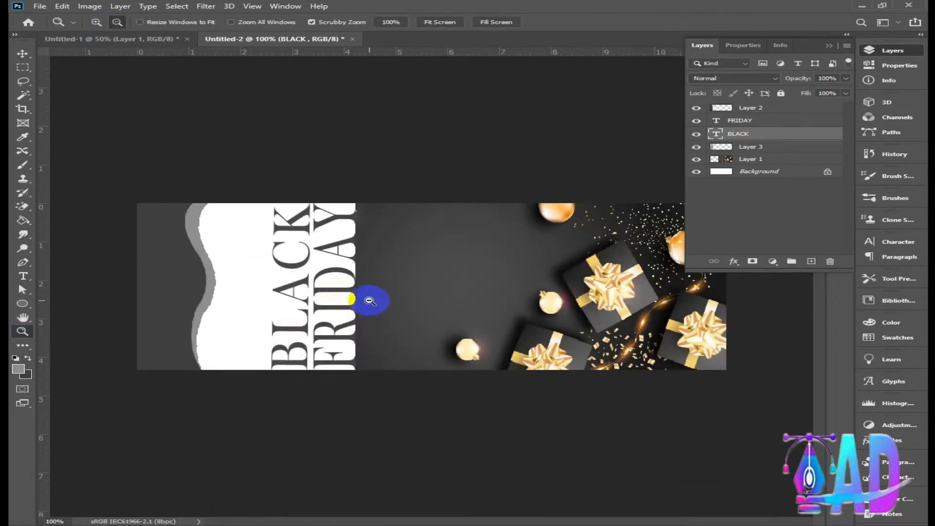
Step: Add the text SALE in 15 pt on the empty dark area between FRIDAY and the gift boxes
{"action": "key", "text": "alt+bracketright"}
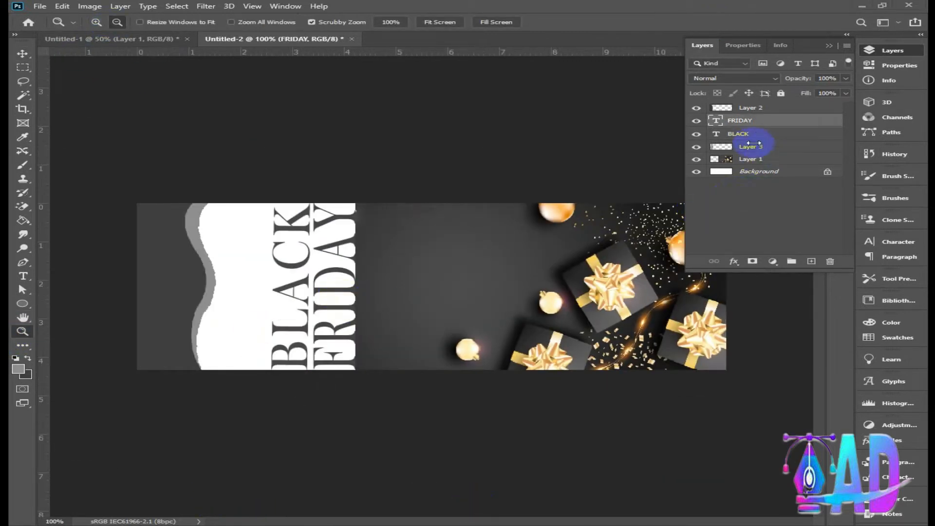
{"action": "left_click", "coordinate": [23, 275]}
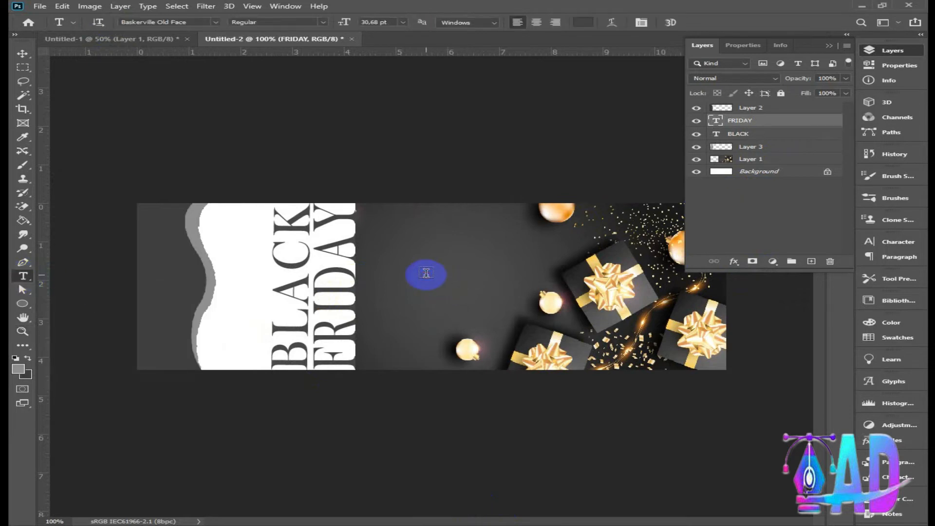
{"action": "left_click", "coordinate": [425, 274]}
{"action": "left_click", "coordinate": [579, 24]}
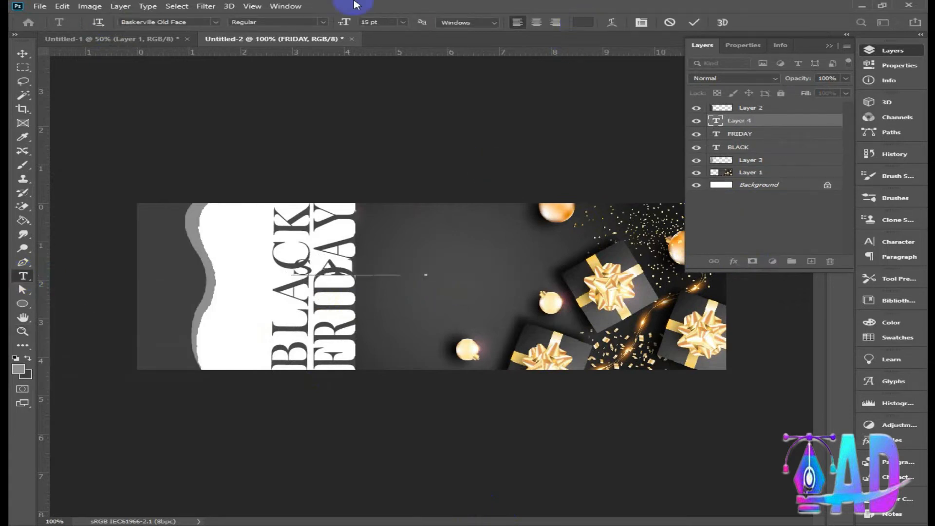
{"action": "left_click", "coordinate": [22, 55]}
{"action": "left_click_drag", "start_coordinate": [370, 264], "coordinate": [456, 272]}
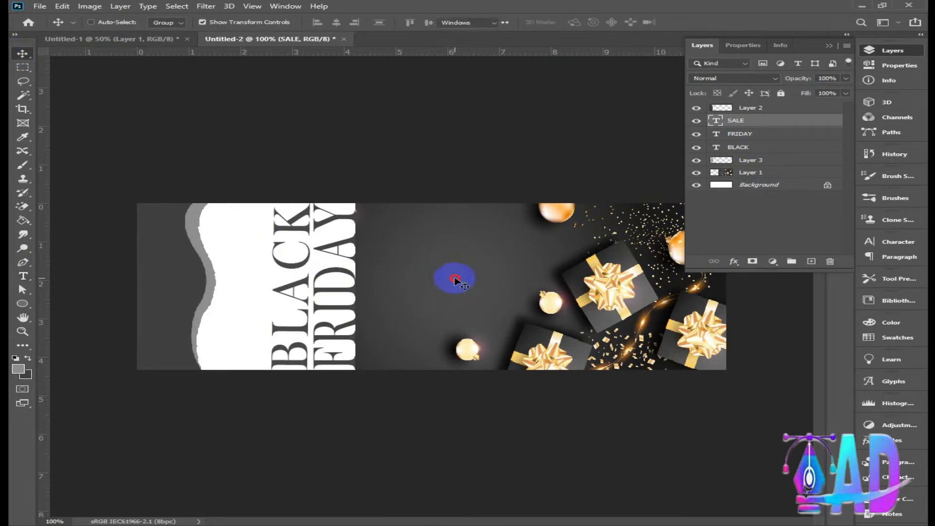
Step: Recolor the SALE text with a light gold sampled from the bow on the middle gift box
{"action": "double_click", "coordinate": [456, 281]}
{"action": "left_click", "coordinate": [580, 22]}
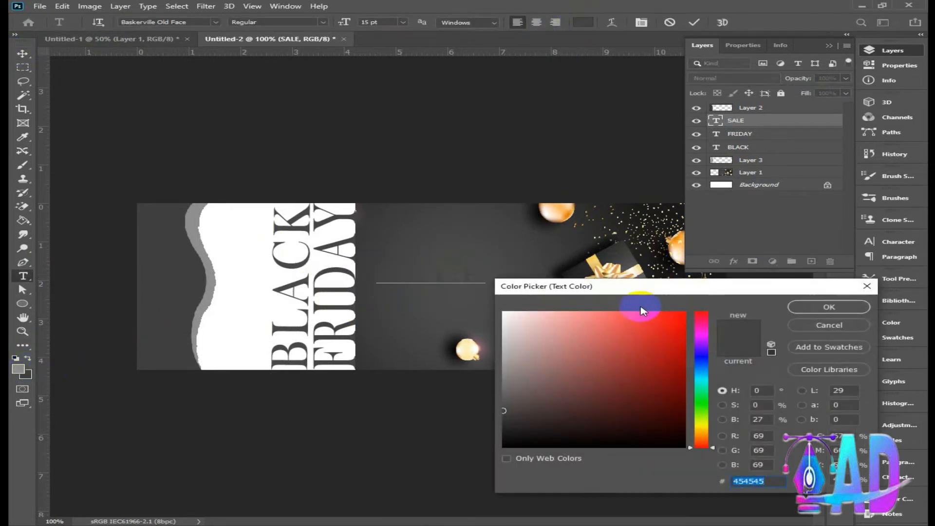
{"action": "left_click_drag", "start_coordinate": [641, 287], "coordinate": [632, 350]}
{"action": "left_click", "coordinate": [605, 288]}
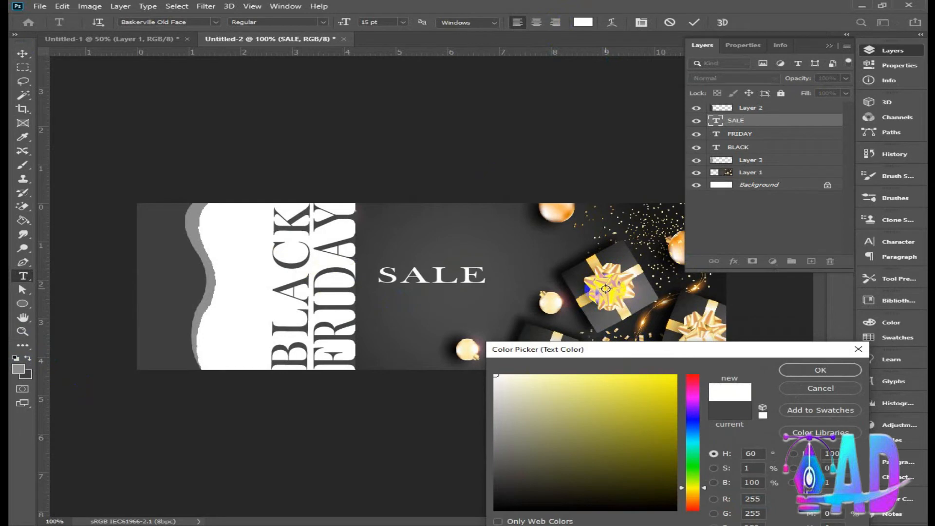
{"action": "left_click", "coordinate": [605, 281]}
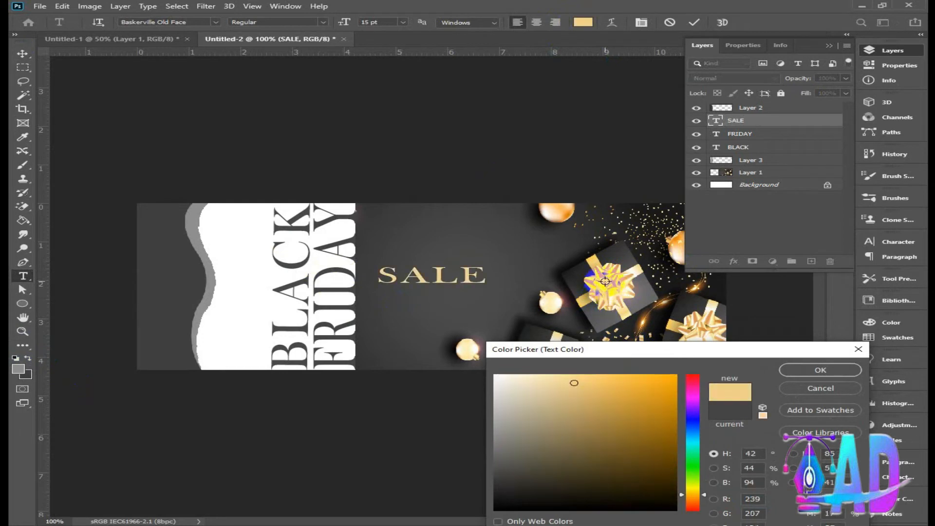
{"action": "left_click", "coordinate": [813, 379]}
{"action": "left_click", "coordinate": [696, 23]}
Step: Enlarge the SALE text to about 37 pt so it fills the space between FRIDAY and the gift boxes
{"action": "key", "text": "v"}
{"action": "left_click_drag", "start_coordinate": [485, 267], "coordinate": [466, 283]}
{"action": "left_click", "coordinate": [718, 24]}
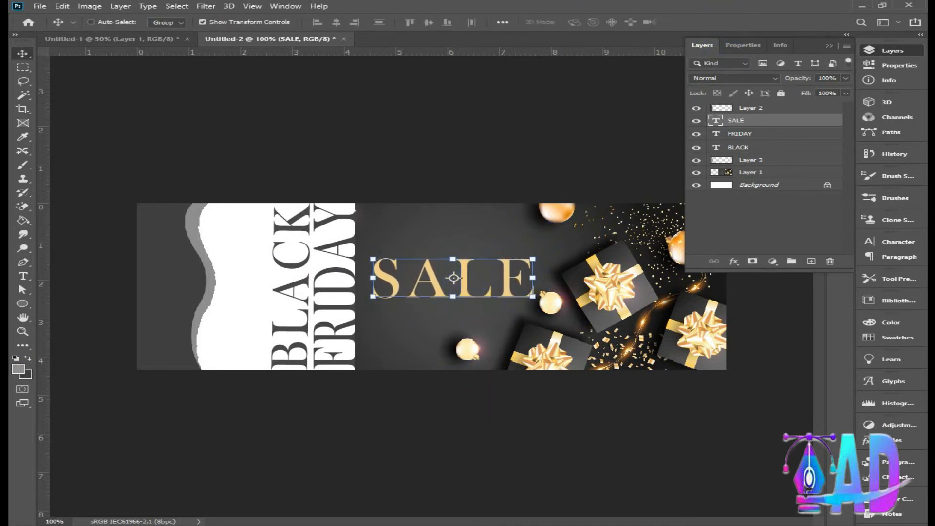
Step: Delete the final E from the gold text so that it reads SAL
{"action": "double_click", "coordinate": [716, 121]}
{"action": "left_click", "coordinate": [528, 280]}
{"action": "key", "text": "BackSpace"}
{"action": "left_click", "coordinate": [23, 53]}
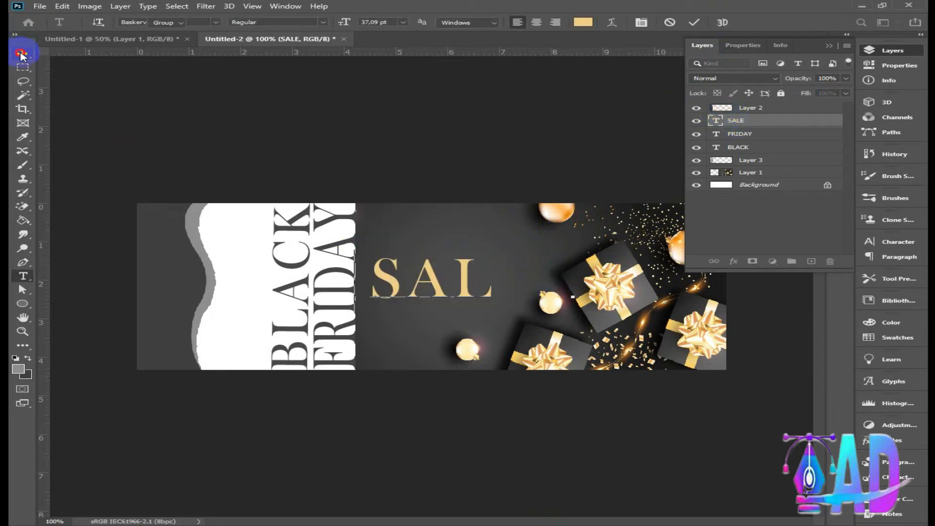
Step: Widen the SAL text to about 133%, increase its height slightly and position it between FRIDAY and the gift boxes
{"action": "key", "text": "ctrl+t"}
{"action": "left_click_drag", "start_coordinate": [494, 281], "coordinate": [532, 275]}
{"action": "left_click_drag", "start_coordinate": [370, 281], "coordinate": [365, 282]}
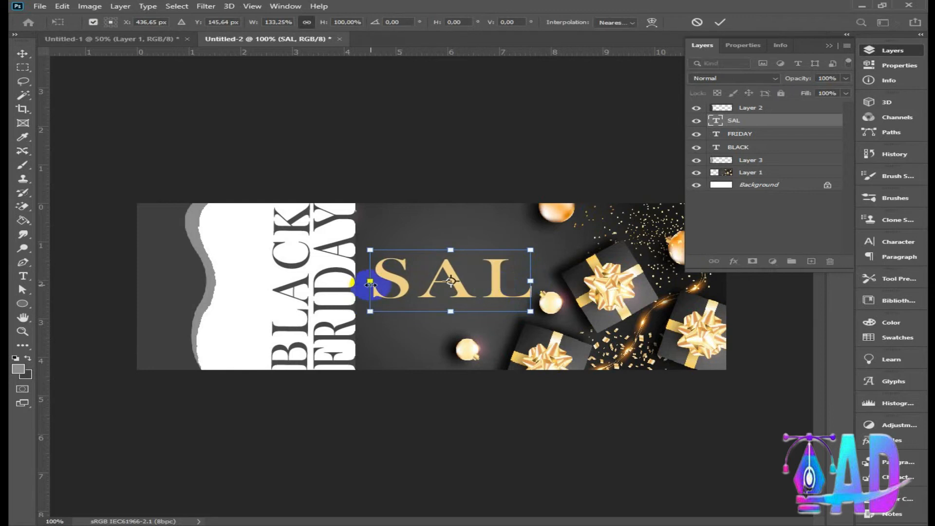
{"action": "left_click_drag", "start_coordinate": [449, 313], "coordinate": [466, 304]}
{"action": "left_click", "coordinate": [719, 22]}
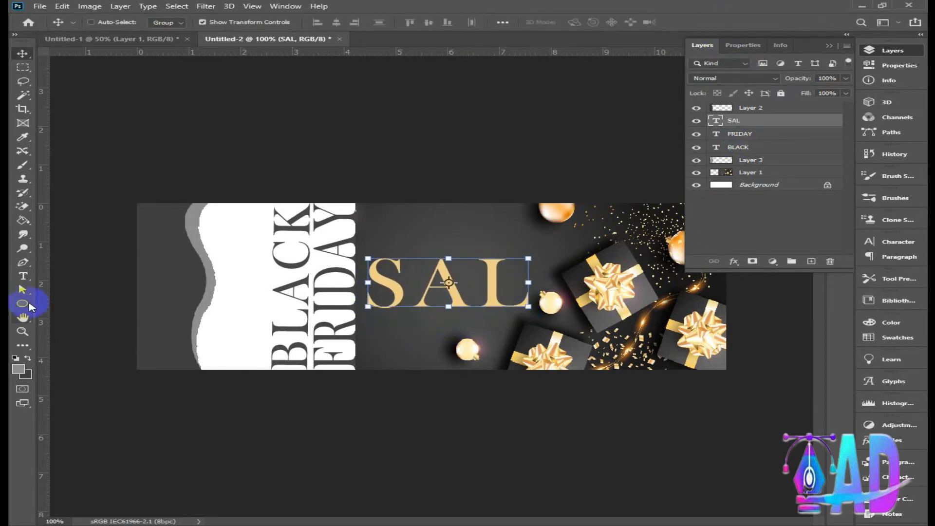
Step: Add a separate small gold letter E and place it inside the lower part of the L to complete SALE
{"action": "left_click", "coordinate": [22, 276]}
{"action": "left_click", "coordinate": [443, 238]}
{"action": "type", "text": "E"}
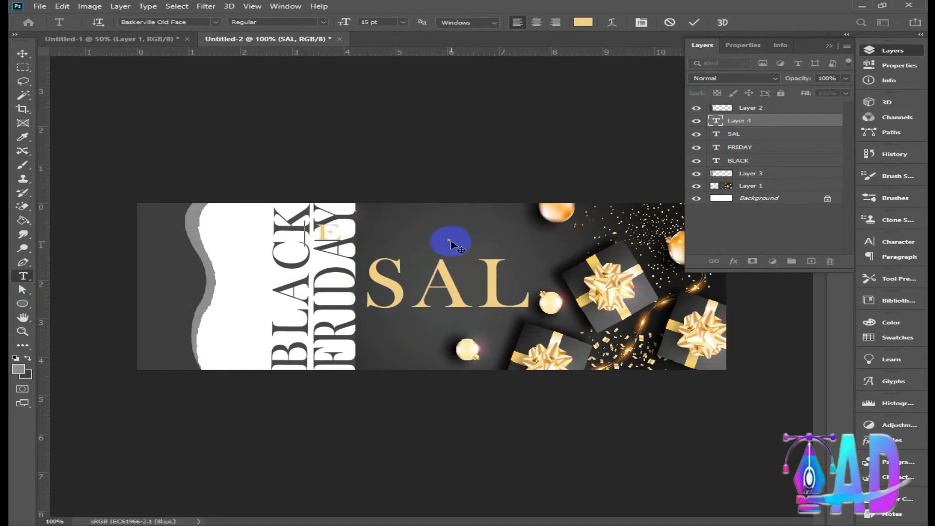
{"action": "left_click", "coordinate": [22, 53]}
{"action": "left_click_drag", "start_coordinate": [323, 233], "coordinate": [515, 288]}
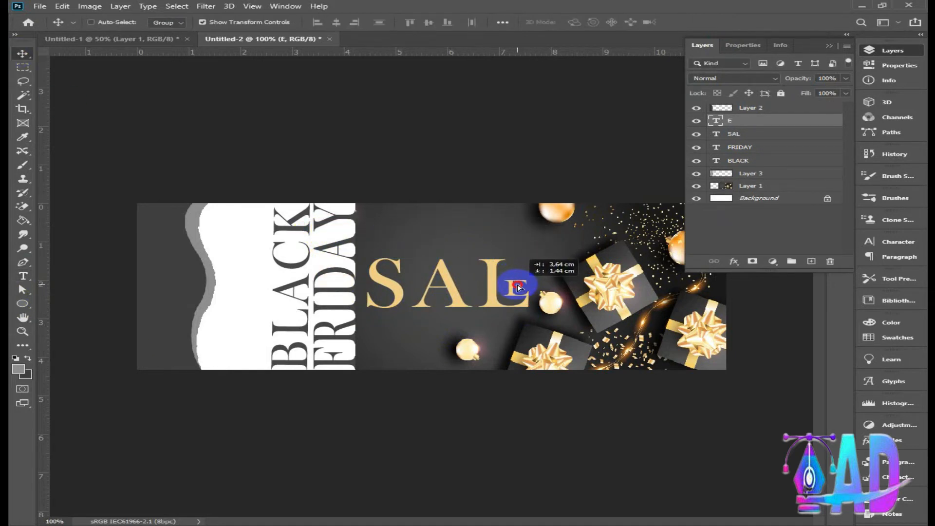
{"action": "left_click_drag", "start_coordinate": [518, 287], "coordinate": [516, 284]}
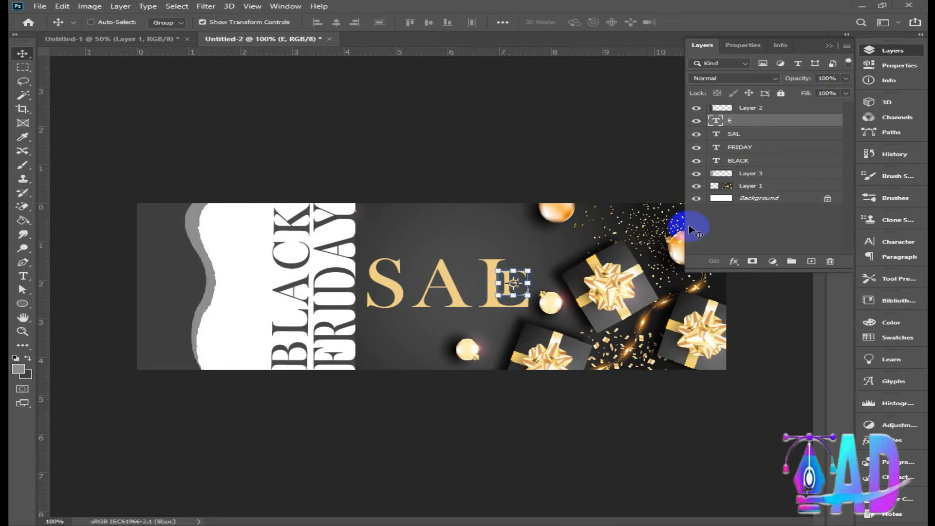
{"action": "left_click", "coordinate": [761, 199]}
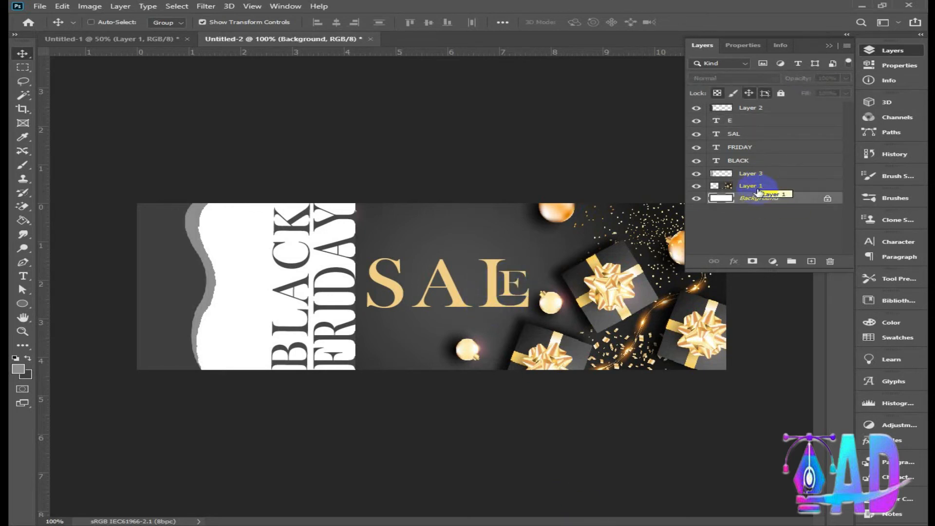
{"action": "left_click", "coordinate": [757, 187]}
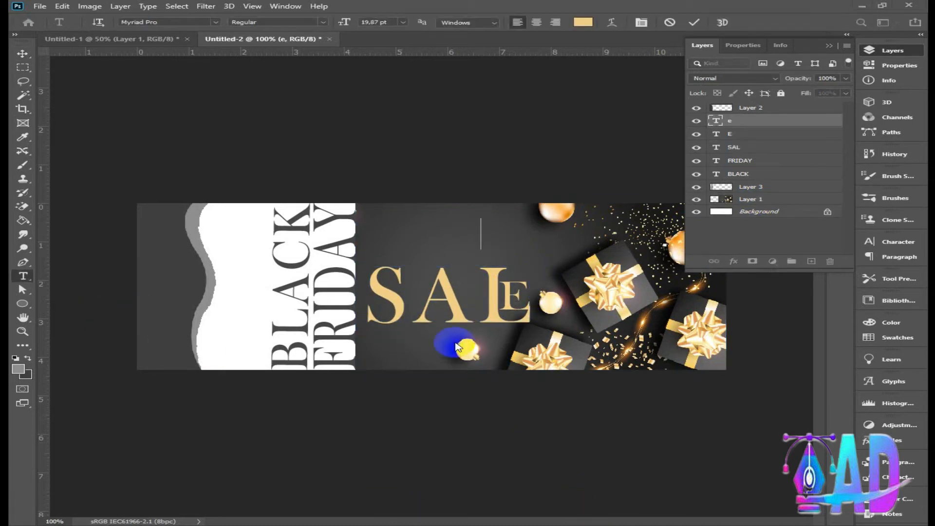
{"action": "left_click", "coordinate": [694, 23]}
{"action": "key", "text": "v"}
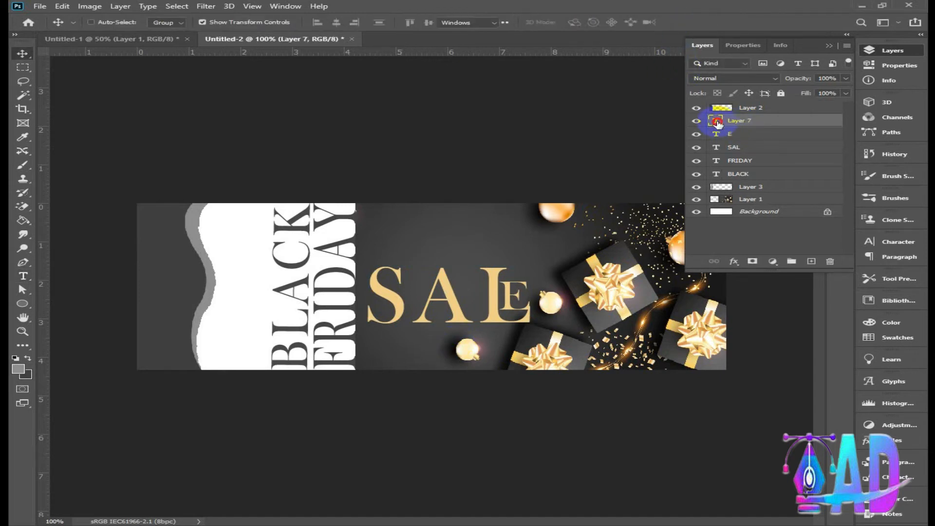
{"action": "double_click", "coordinate": [716, 121]}
{"action": "type", "text": "m"}
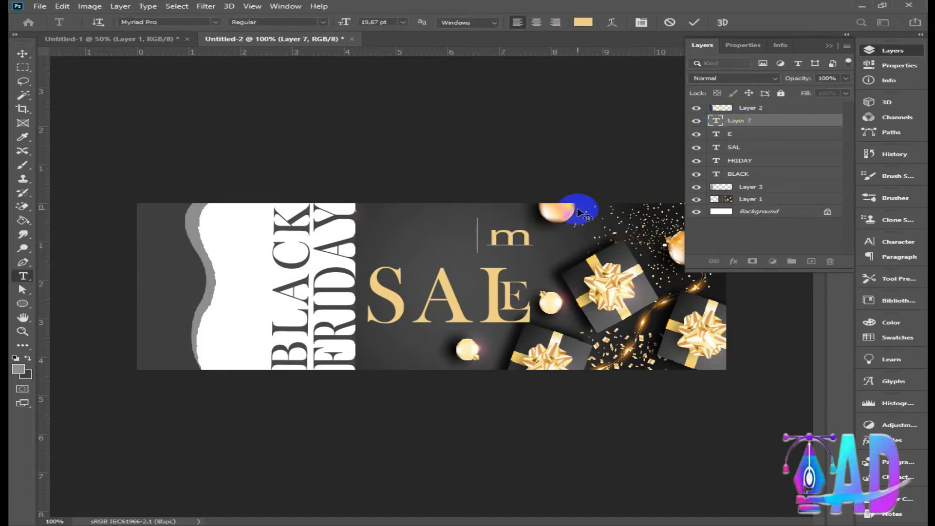
{"action": "type", "text": "o"}
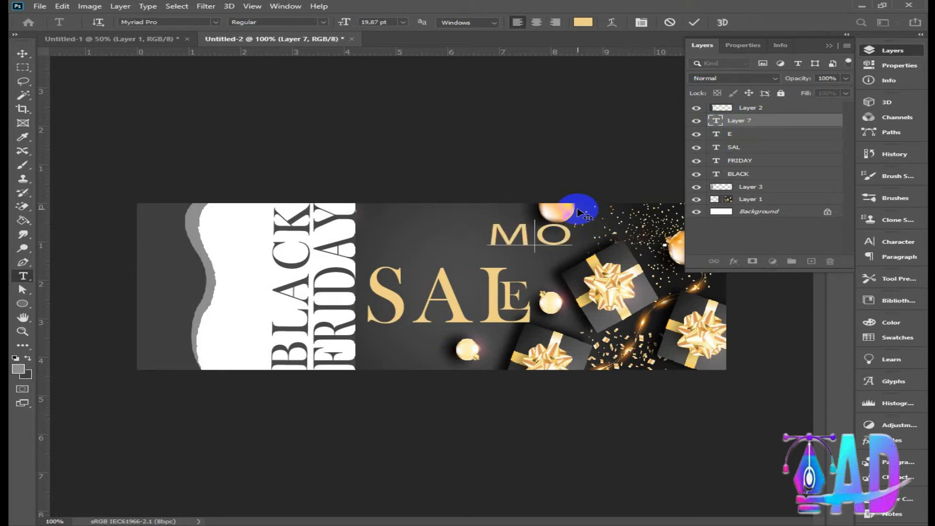
{"action": "left_click", "coordinate": [215, 22]}
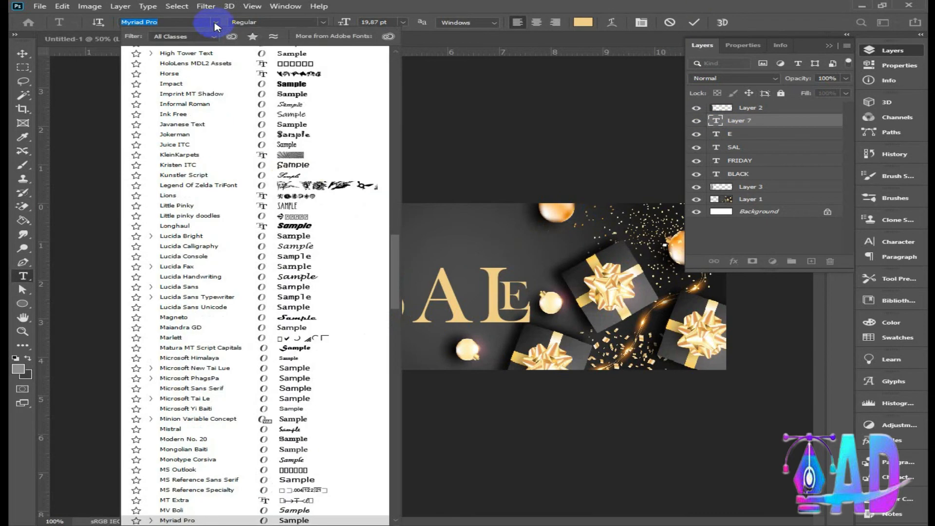
{"action": "type", "text": "m"}
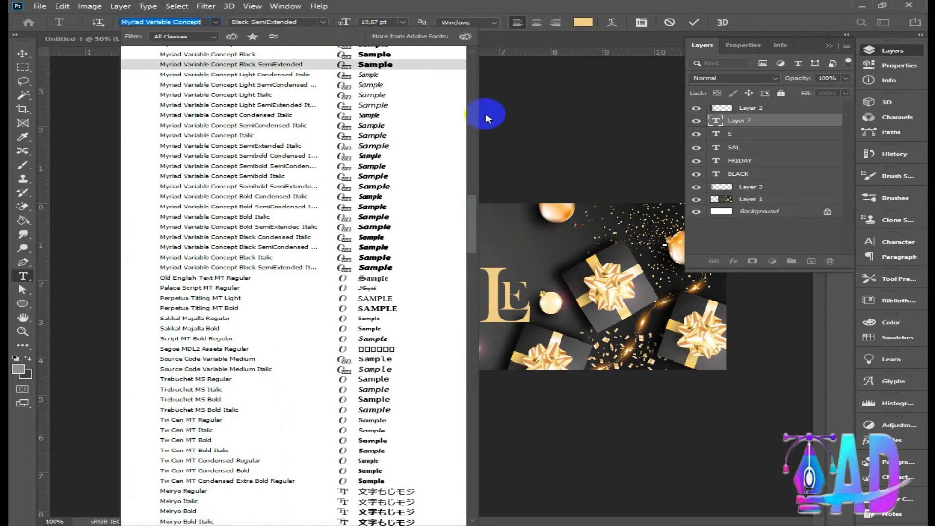
{"action": "left_click", "coordinate": [698, 25]}
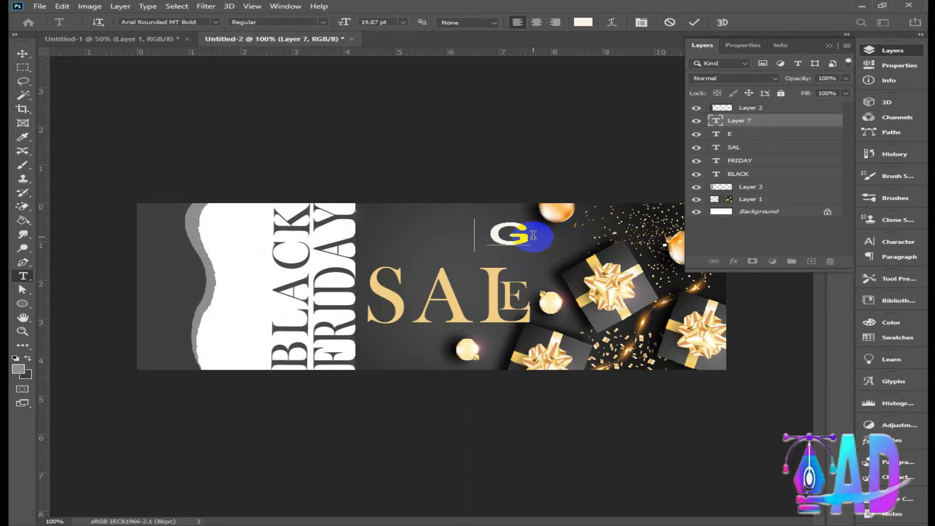
Step: Enter the text GET OUR DISCOUNT, 60%OFF and EXTRA 20% OF on three lines in white Arial Rounded MT Bold
{"action": "type", "text": "OF"}
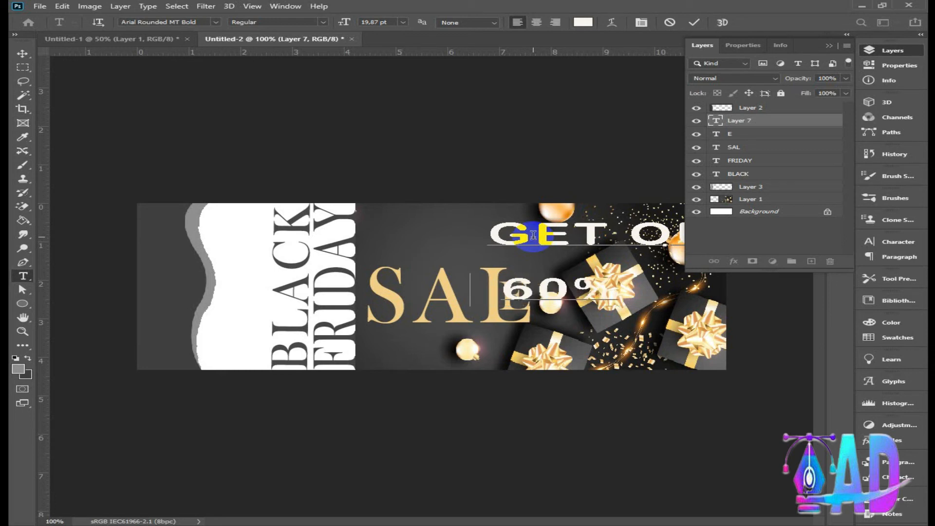
{"action": "type", "text": "O"}
{"action": "key", "text": "BackSpace"}
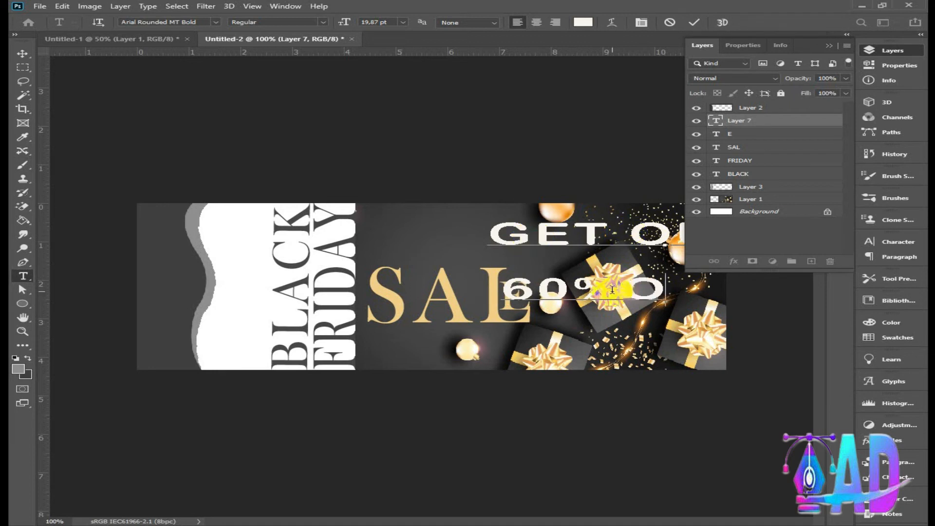
{"action": "key", "text": "BackSpace"}
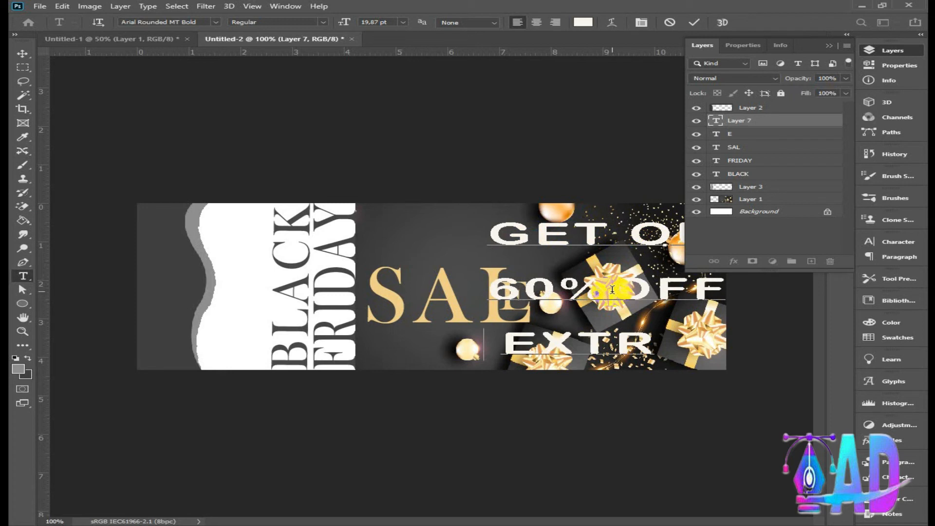
{"action": "type", "text": "20"}
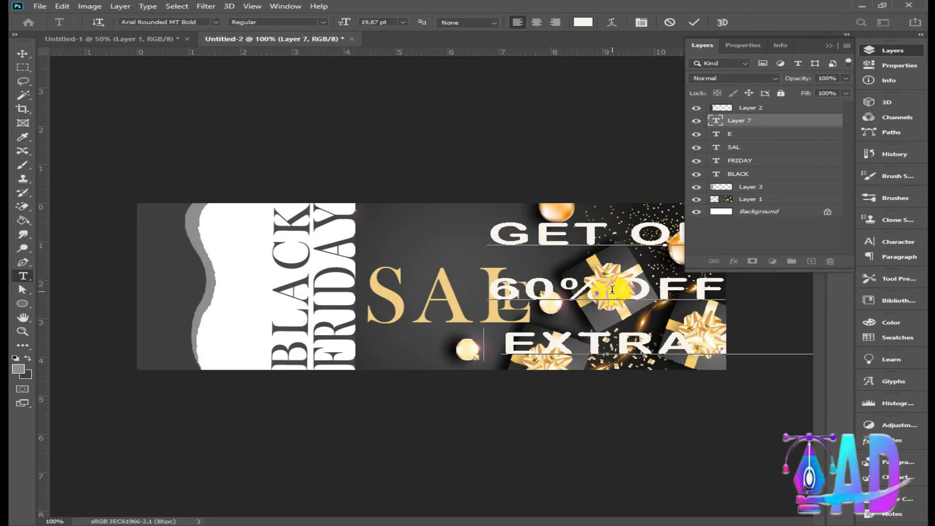
{"action": "left_click", "coordinate": [694, 22]}
Step: Shrink the discount text to about 15% width and 29% height and place it just above the L of SALE
{"action": "left_click", "coordinate": [22, 53]}
{"action": "left_click_drag", "start_coordinate": [617, 291], "coordinate": [399, 290]}
{"action": "left_click_drag", "start_coordinate": [653, 340], "coordinate": [448, 295]}
{"action": "left_click_drag", "start_coordinate": [407, 328], "coordinate": [548, 264]}
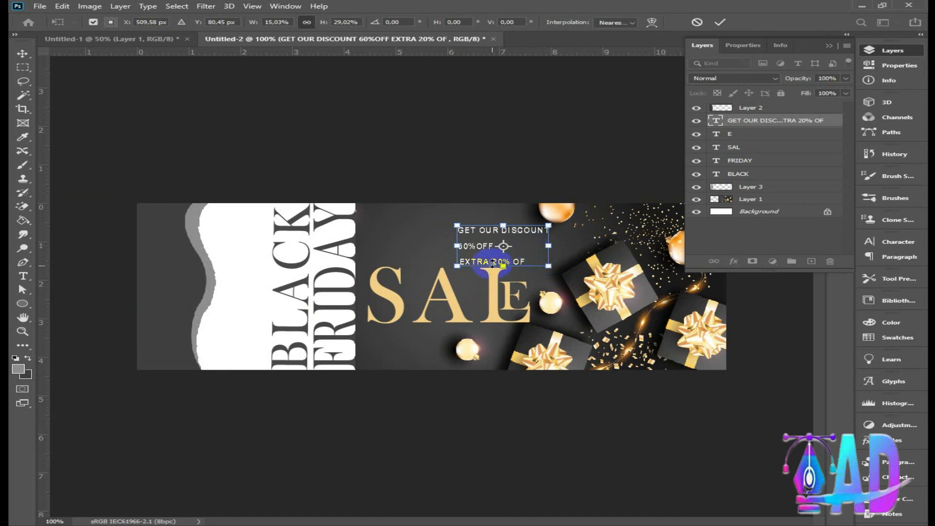
{"action": "key", "text": "Return"}
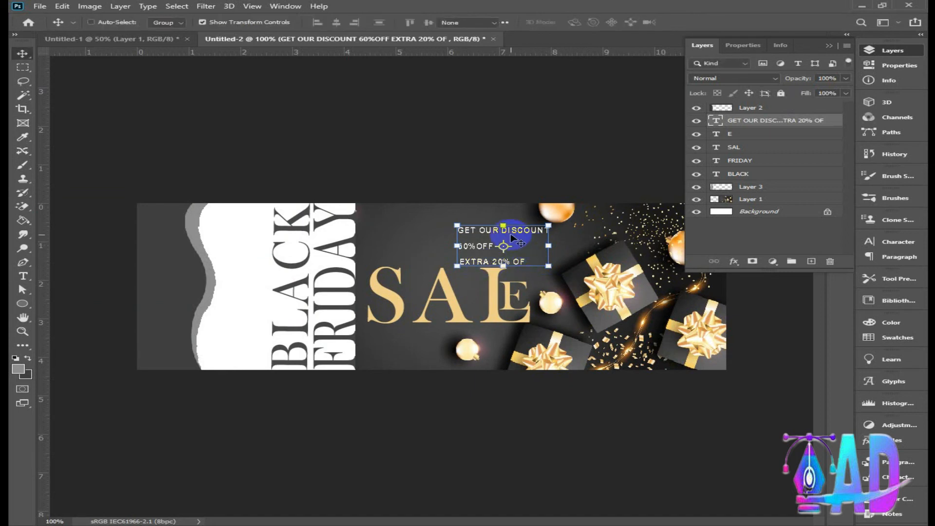
Step: Set the discount text's anti-aliasing to Sharp and adjust the text block's size
{"action": "key", "text": "t"}
{"action": "left_click", "coordinate": [319, 22]}
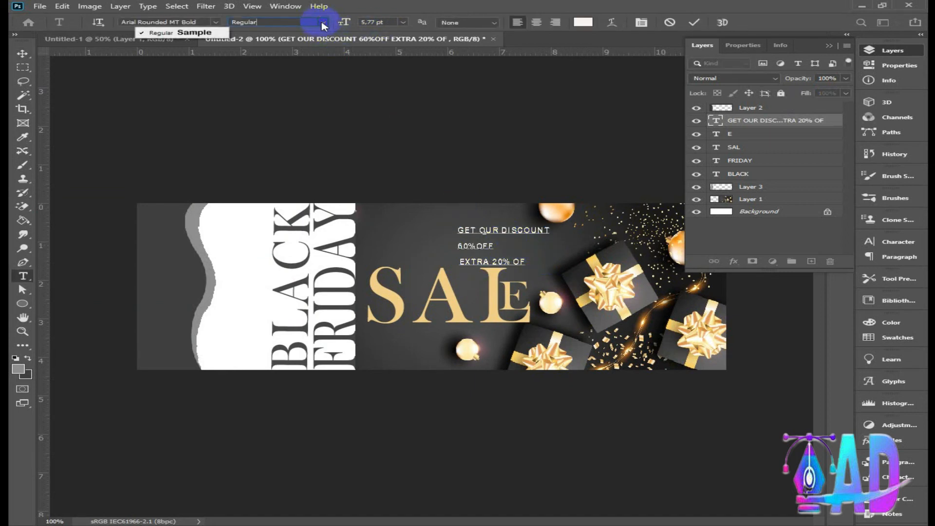
{"action": "left_click", "coordinate": [485, 22]}
{"action": "left_click", "coordinate": [458, 40]}
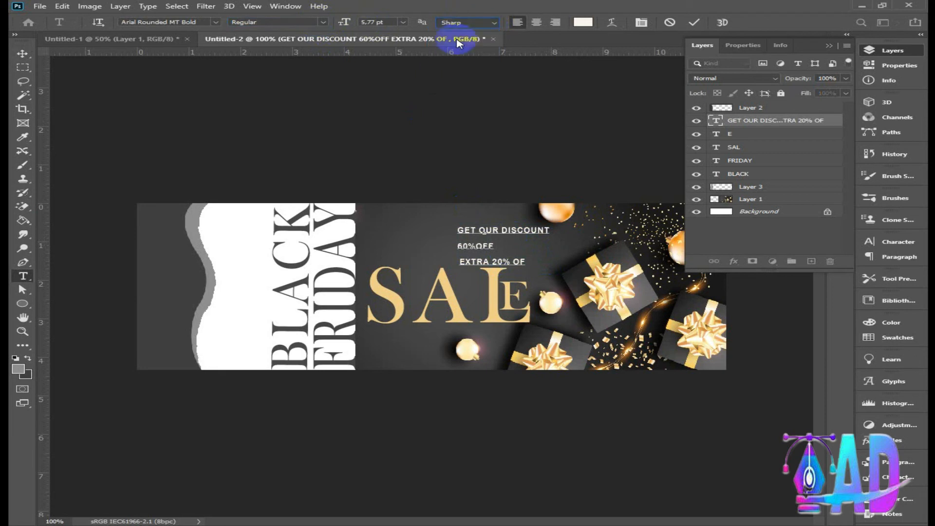
{"action": "left_click", "coordinate": [26, 58]}
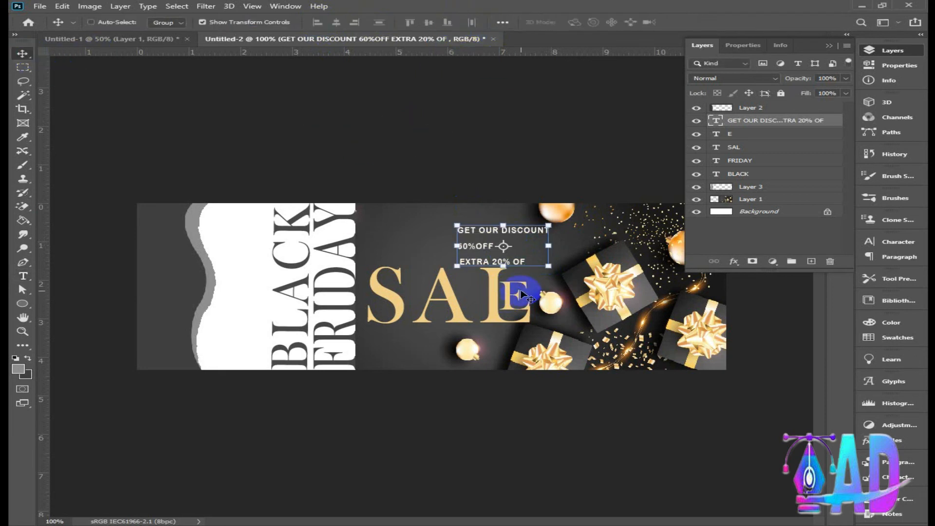
{"action": "mouse_move", "coordinate": [549, 266]}
{"action": "left_mouse_down"}
{"action": "mouse_move", "coordinate": [514, 248]}
{"action": "mouse_move", "coordinate": [555, 263]}
{"action": "left_mouse_up"}
{"action": "left_click", "coordinate": [720, 22]}
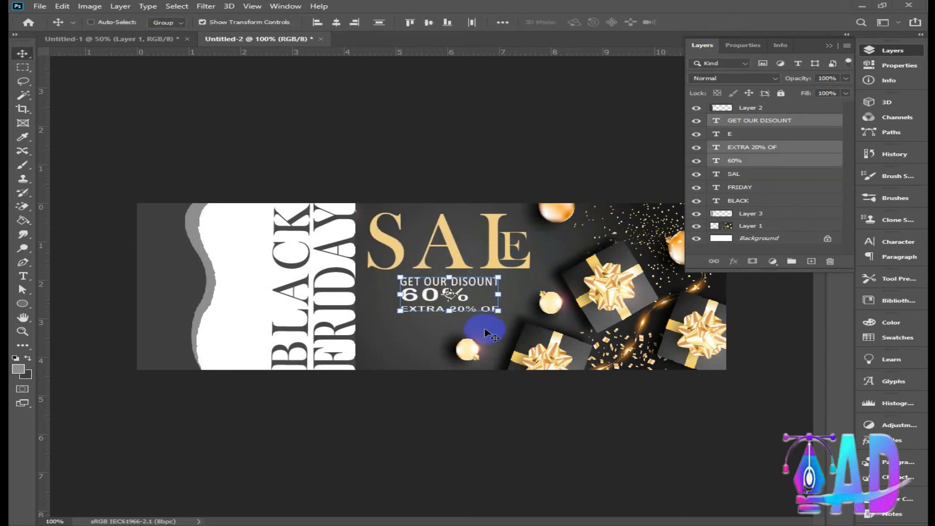
Step: Draw a rounded rectangle about 155 by 27 px with a 10 px radius beneath EXTRA 20% OF, above Layer 2 in the stack
{"action": "left_click", "coordinate": [753, 107]}
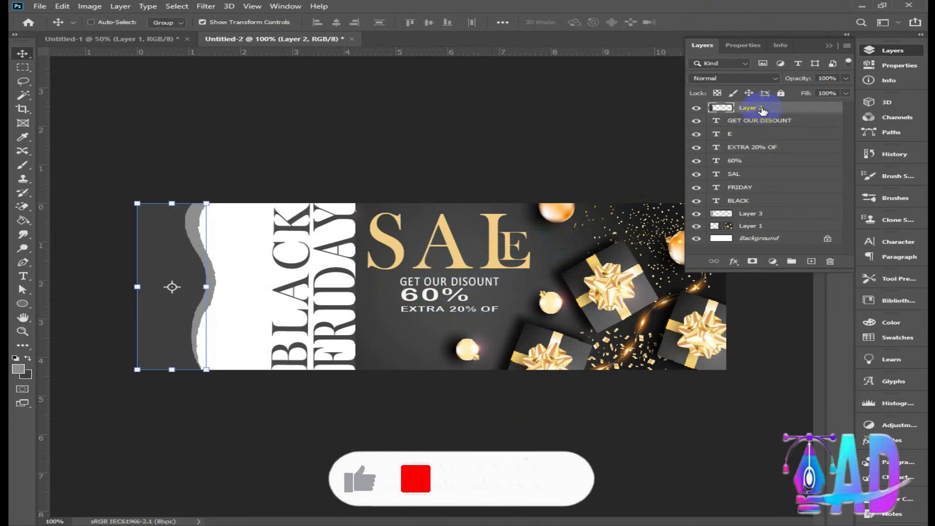
{"action": "left_click", "coordinate": [23, 305]}
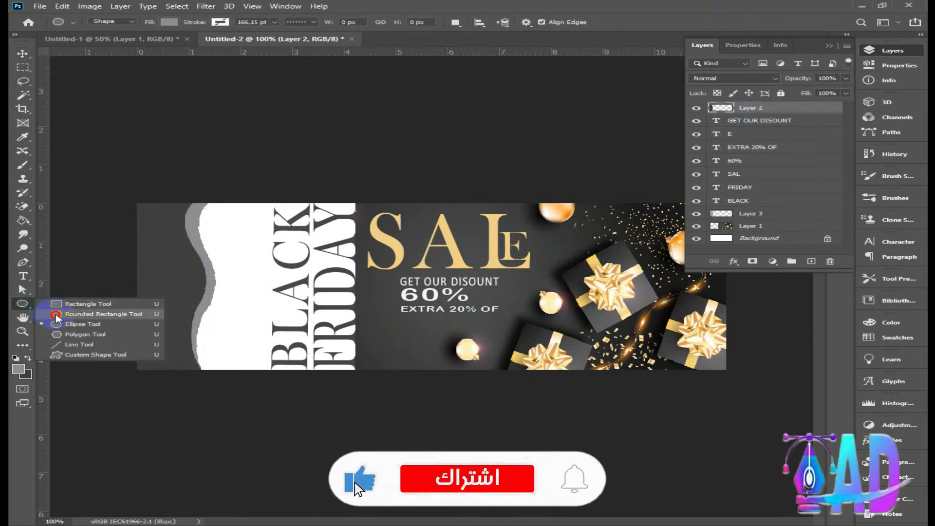
{"action": "left_click", "coordinate": [57, 318]}
{"action": "left_click_drag", "start_coordinate": [395, 323], "coordinate": [501, 334]}
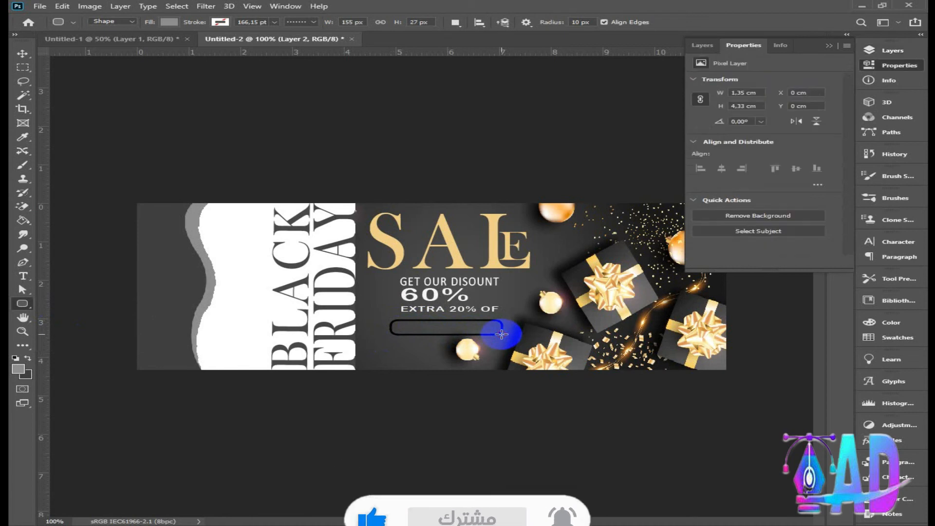
Step: Fill the rounded rectangle with the light gold from the recently used colors
{"action": "left_click", "coordinate": [705, 114]}
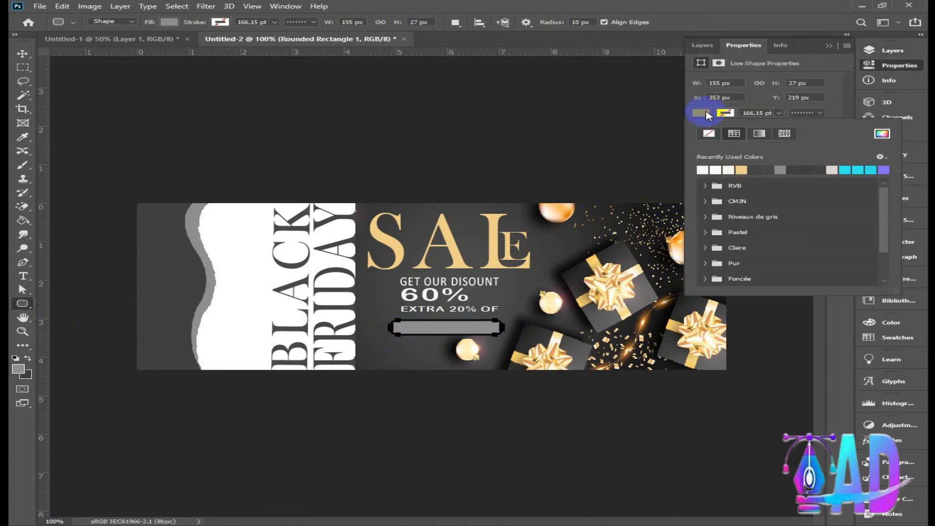
{"action": "left_click", "coordinate": [501, 251]}
{"action": "left_click", "coordinate": [537, 117]}
{"action": "left_click", "coordinate": [702, 113]}
{"action": "left_click", "coordinate": [740, 170]}
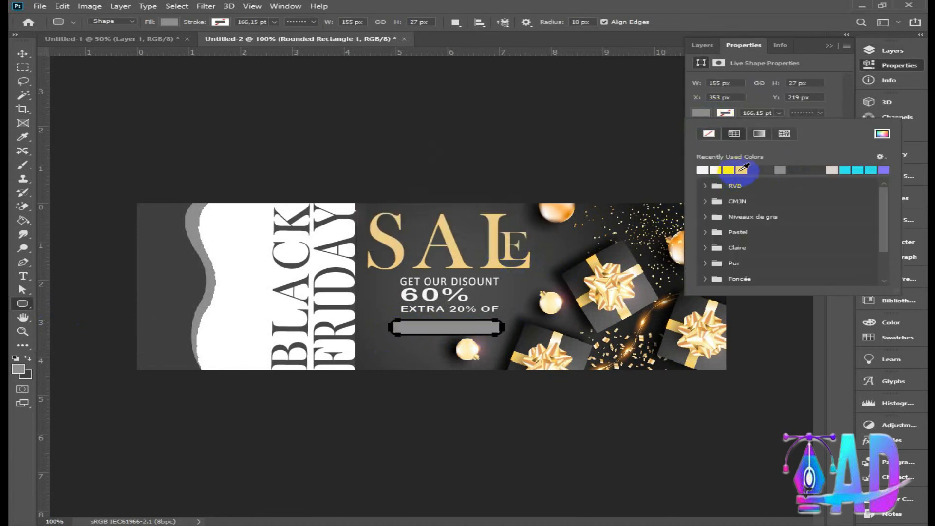
{"action": "left_click", "coordinate": [742, 169]}
{"action": "left_click", "coordinate": [835, 105]}
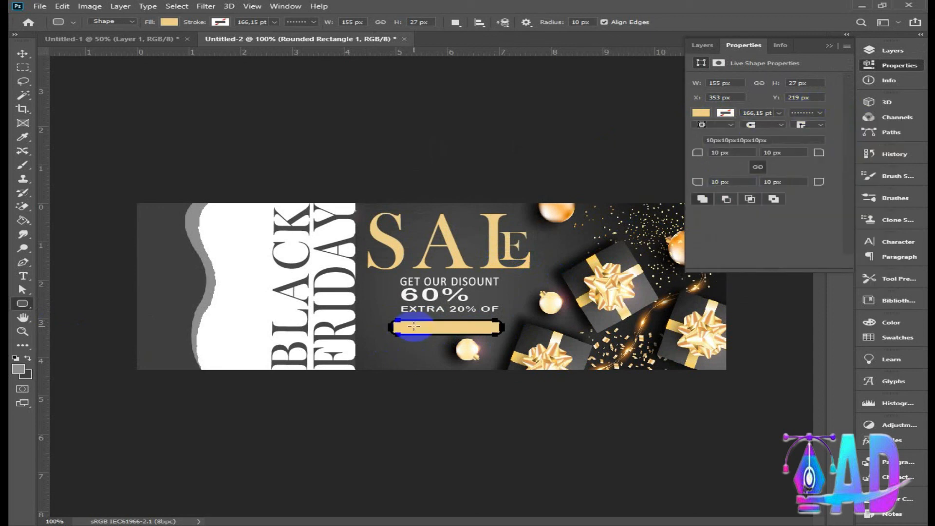
Step: Increase the gold rectangle's corner radii to 13.5 px and nudge it into place below the discount text
{"action": "left_click", "coordinate": [23, 53]}
{"action": "mouse_move", "coordinate": [696, 153]}
{"action": "left_mouse_down"}
{"action": "mouse_move", "coordinate": [676, 152]}
{"action": "mouse_move", "coordinate": [709, 161]}
{"action": "left_mouse_up"}
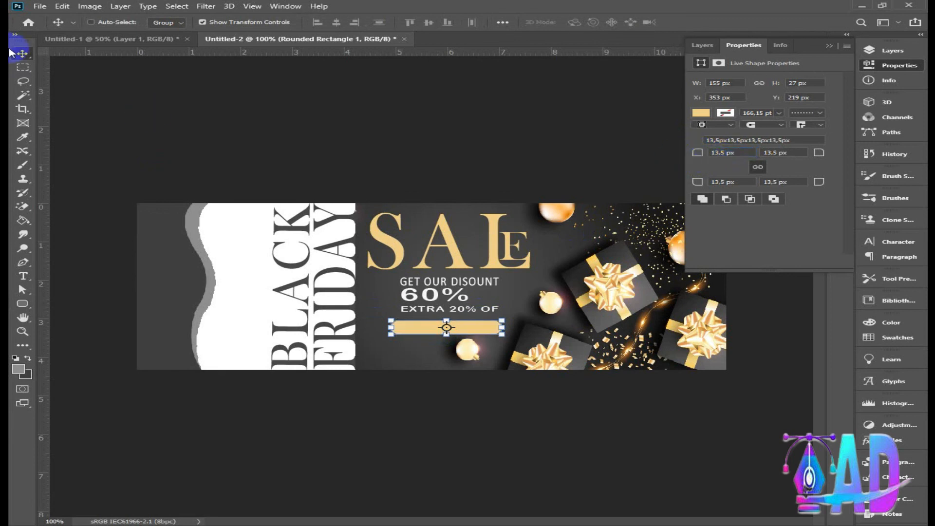
{"action": "left_click_drag", "start_coordinate": [446, 335], "coordinate": [449, 328]}
{"action": "left_click", "coordinate": [719, 22]}
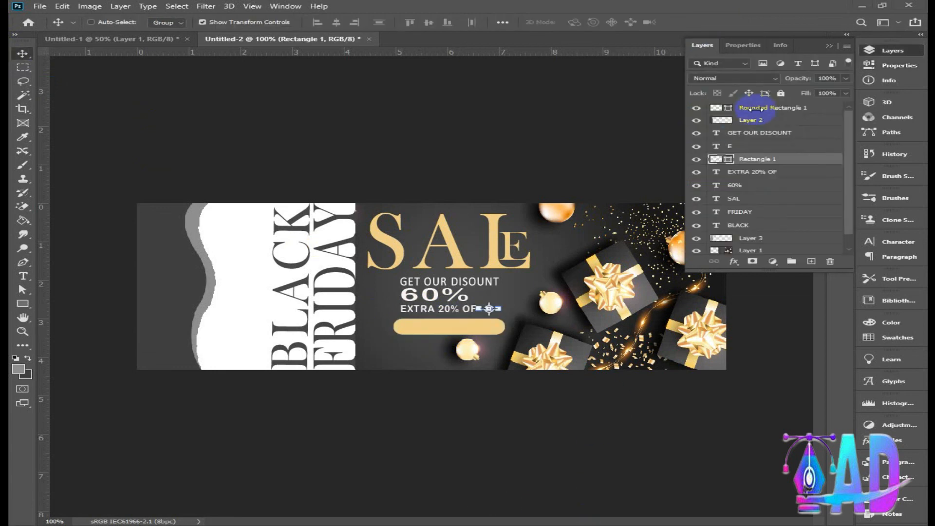
Step: Narrow the gold rounded rectangle to about 85% of its width and center it beneath the EXTRA 20% OF line
{"action": "left_click", "coordinate": [755, 108]}
{"action": "left_click_drag", "start_coordinate": [507, 327], "coordinate": [476, 329]}
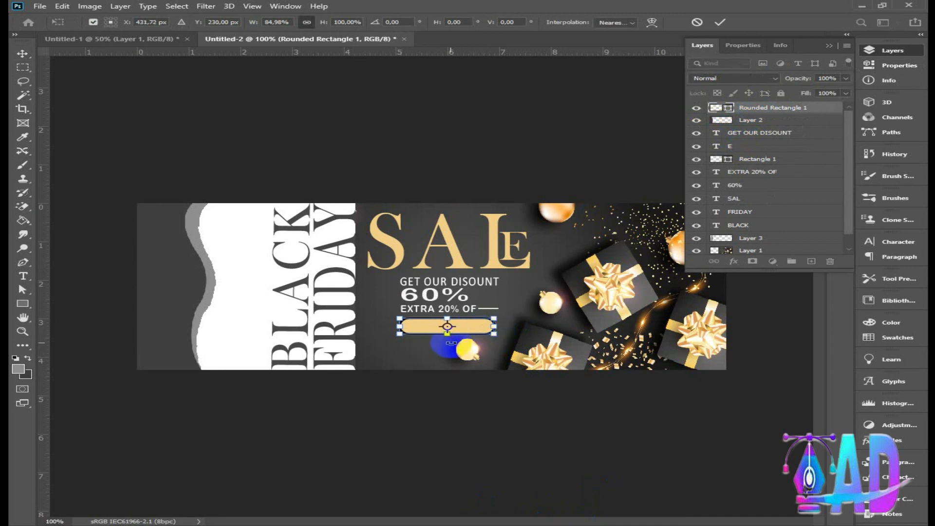
{"action": "left_click", "coordinate": [719, 22]}
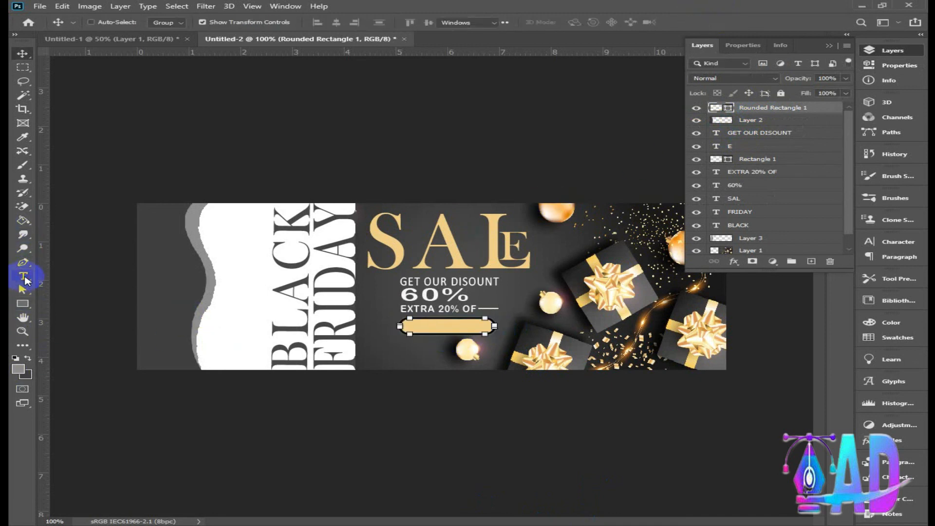
Step: Add the white text SHOP NOW in Arial Rounded MT Bold near the banner's lower edge
{"action": "left_click", "coordinate": [23, 276]}
{"action": "left_click", "coordinate": [410, 358]}
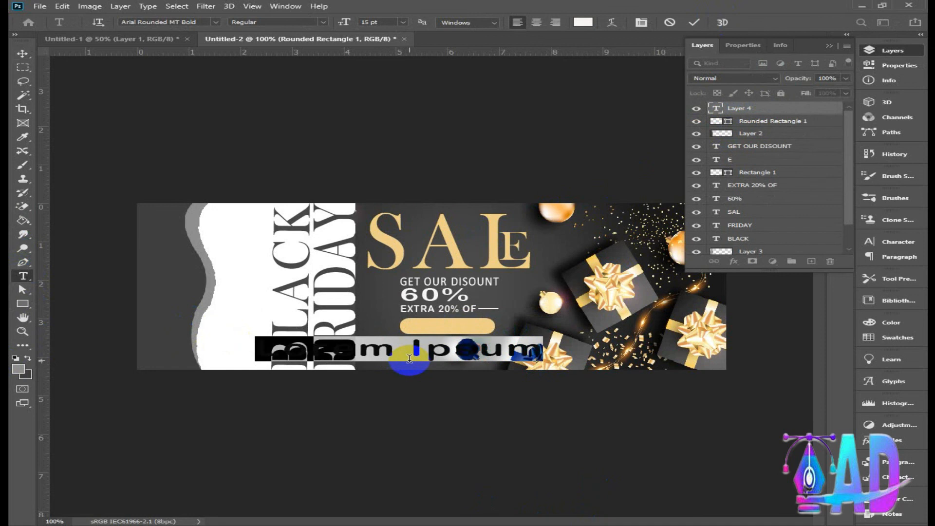
{"action": "key", "text": "BackSpace"}
{"action": "type", "text": "SHOP"}
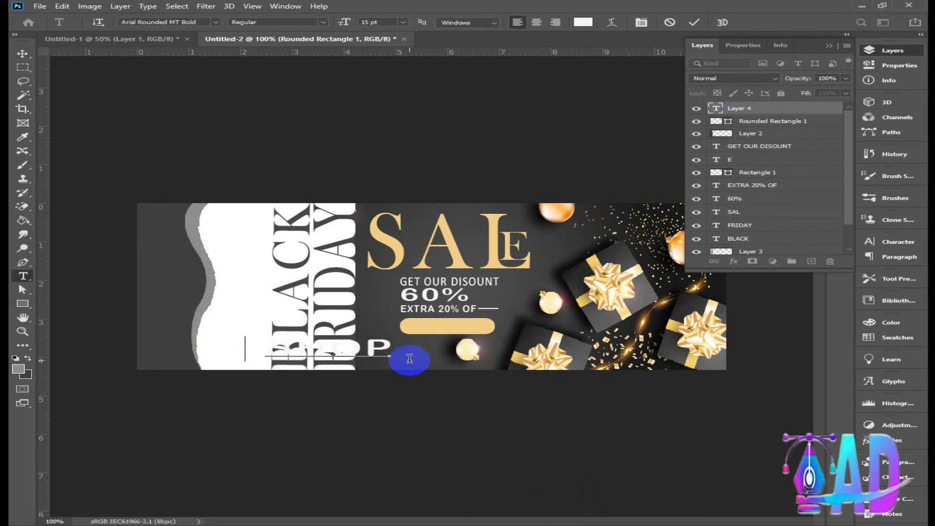
{"action": "type", "text": " NOW"}
Step: Shrink the SHOP NOW text and fit it centered inside the gold rounded button
{"action": "left_click", "coordinate": [22, 53]}
{"action": "left_click_drag", "start_coordinate": [504, 355], "coordinate": [468, 328]}
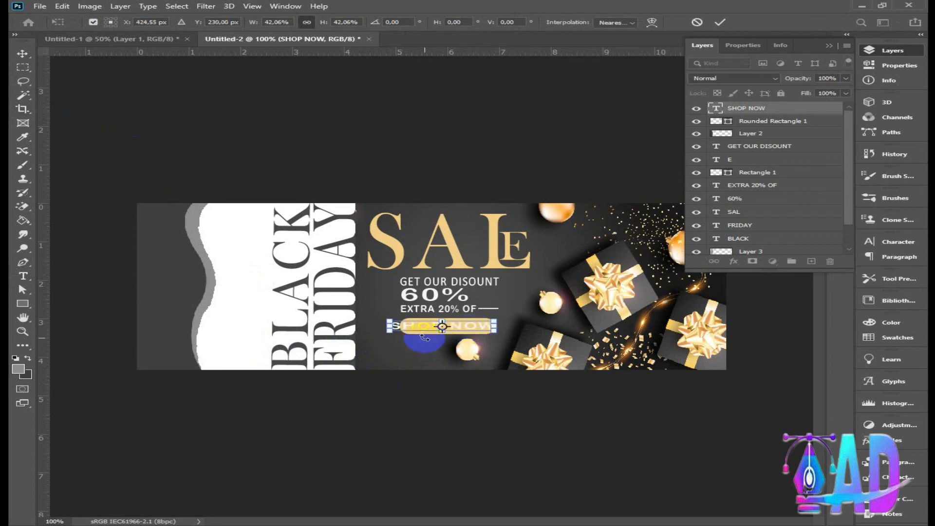
{"action": "left_click_drag", "start_coordinate": [390, 326], "coordinate": [410, 325]}
{"action": "left_click_drag", "start_coordinate": [494, 327], "coordinate": [488, 327]}
{"action": "left_click", "coordinate": [720, 22]}
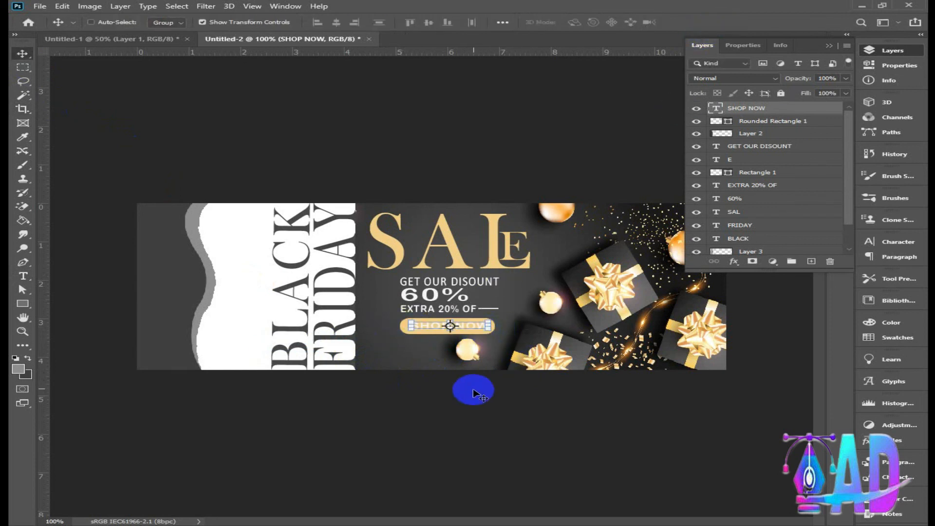
Step: Select the Background layer and zoom out to 66.7% to review the whole banner
{"action": "scroll", "coordinate": [746, 248], "scroll_direction": "down", "scroll_amount": 2}
{"action": "left_click", "coordinate": [754, 250]}
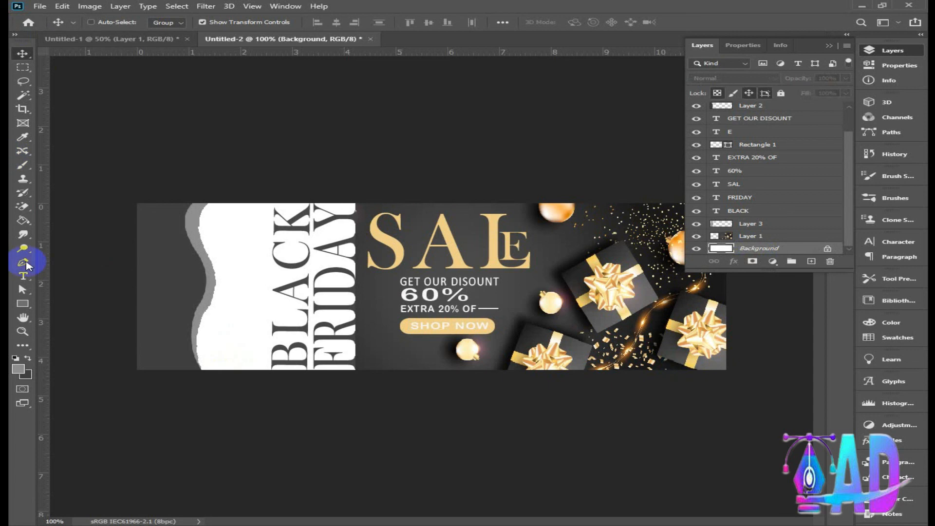
{"action": "left_click", "coordinate": [23, 332]}
{"action": "left_click", "coordinate": [118, 22]}
{"action": "left_click", "coordinate": [490, 257]}
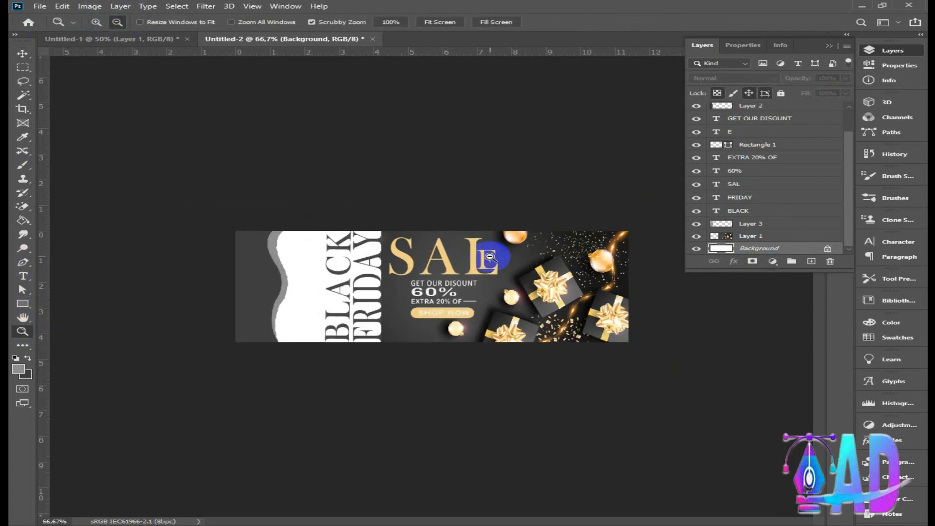